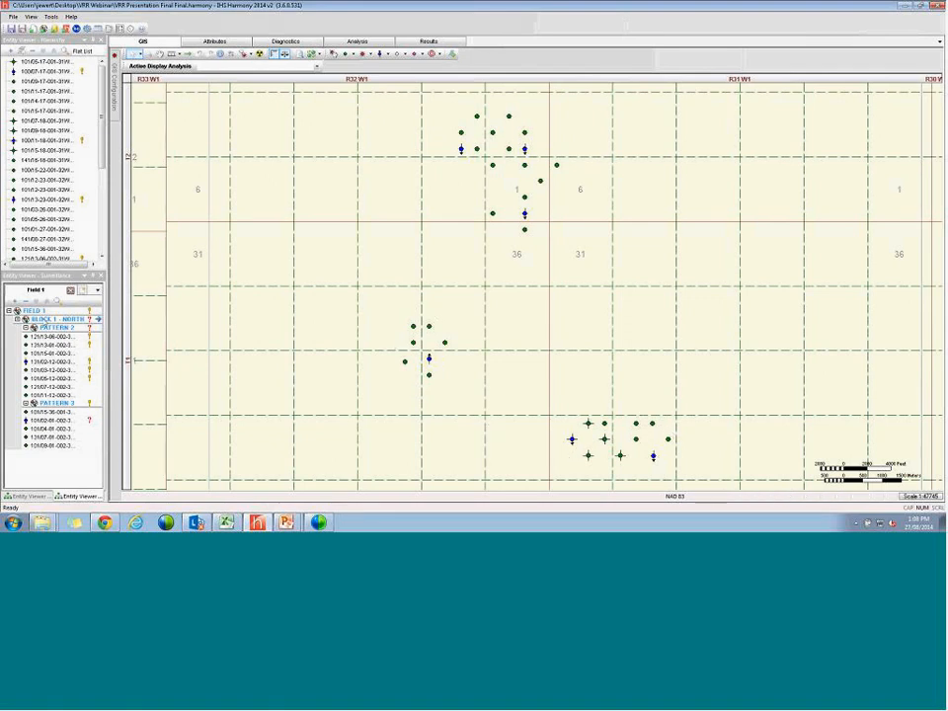
# Step: Highlight the constituent wells of Pattern 3 on the map of the northern well group
pyautogui.click(44, 303)
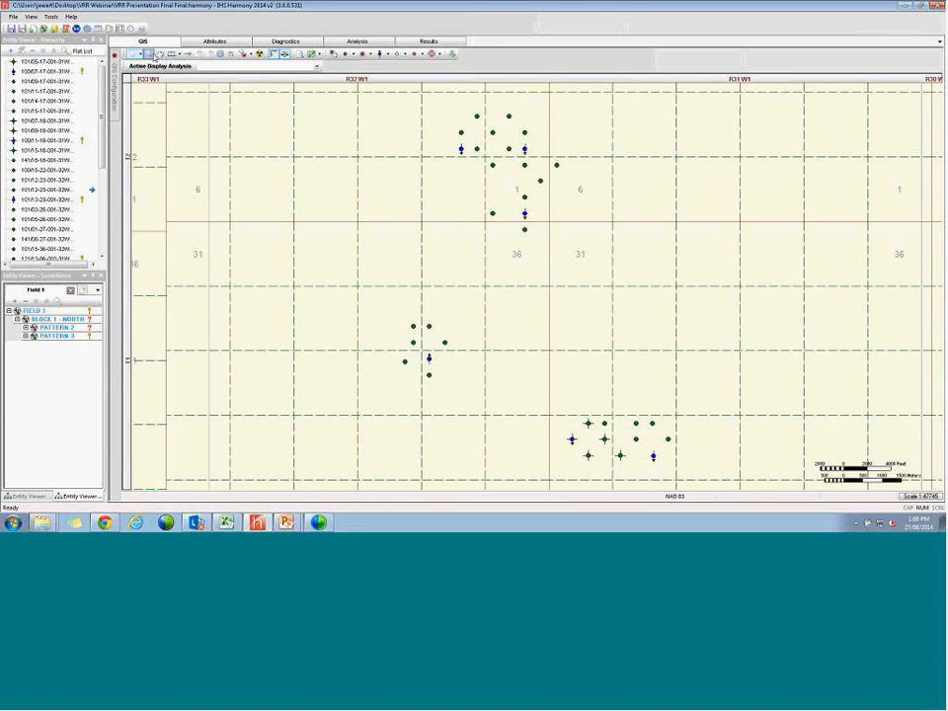
pyautogui.moveTo(441, 101); pyautogui.dragTo(577, 248)
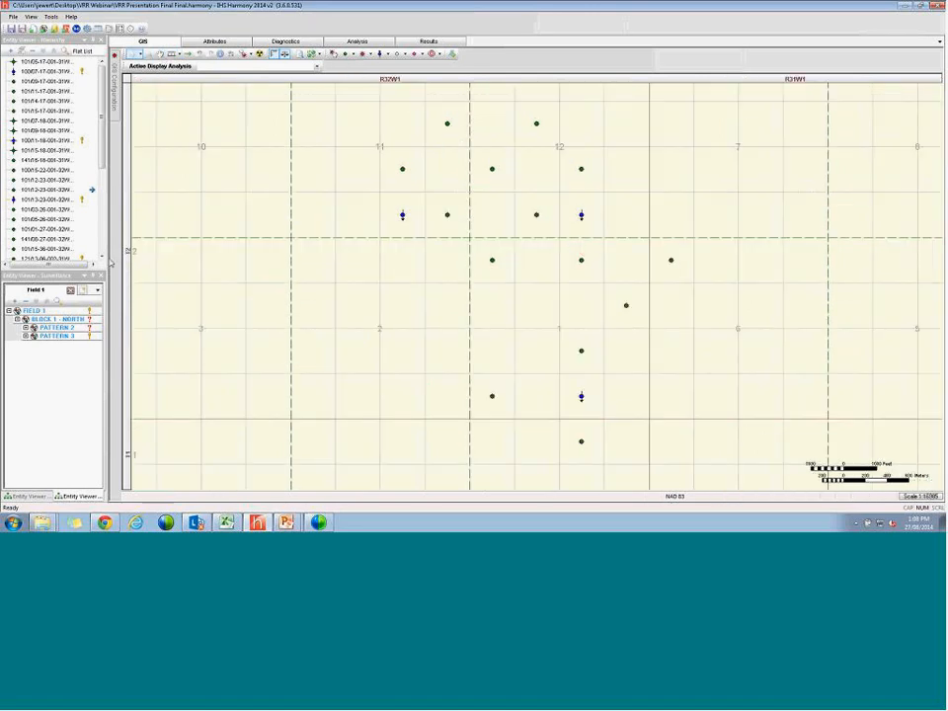
pyautogui.rightClick(54, 337)
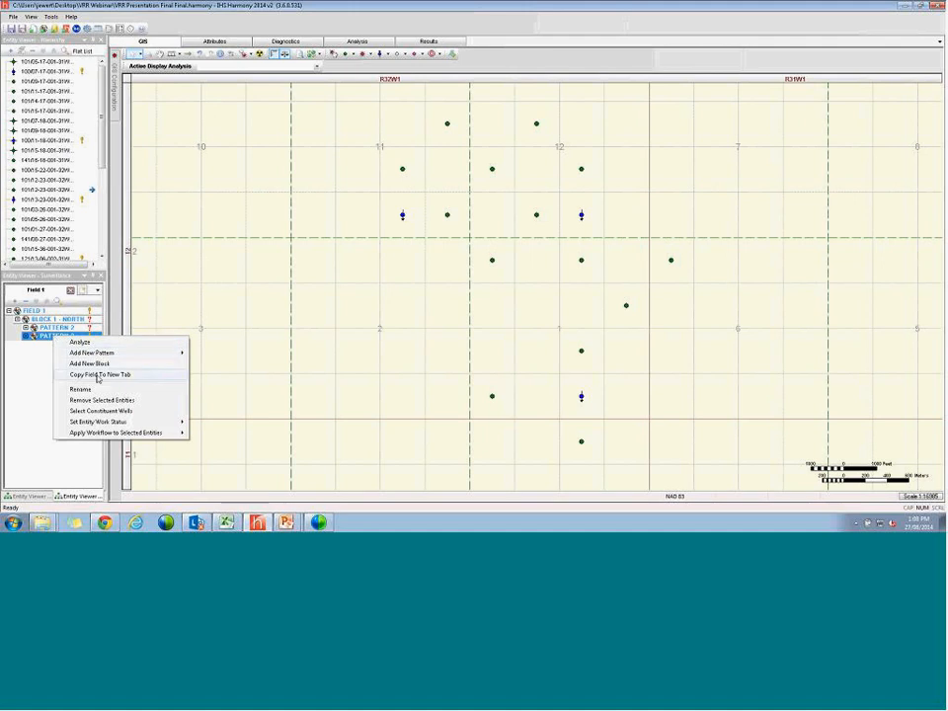
pyautogui.click(109, 410)
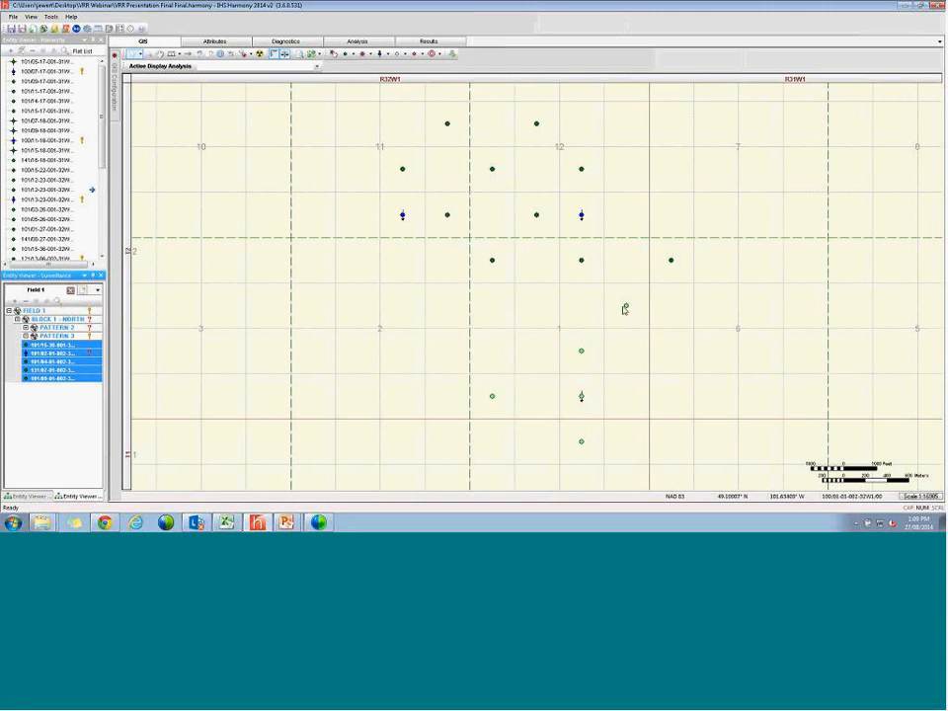
# Step: Highlight the constituent wells of Pattern 2 on the map
pyautogui.click(54, 327)
pyautogui.rightClick(75, 327)
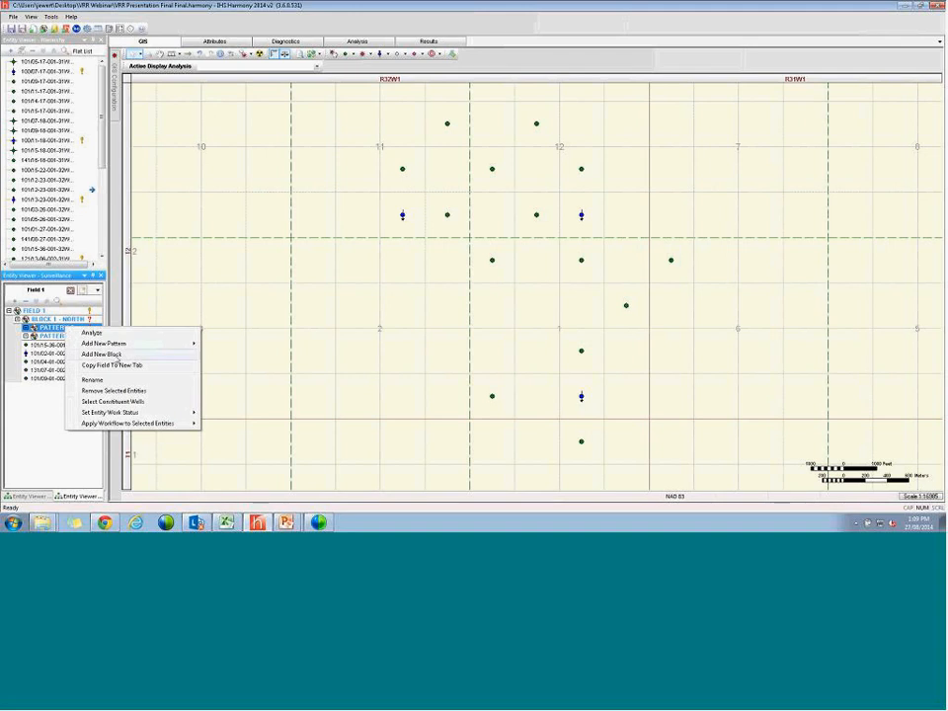
pyautogui.click(117, 401)
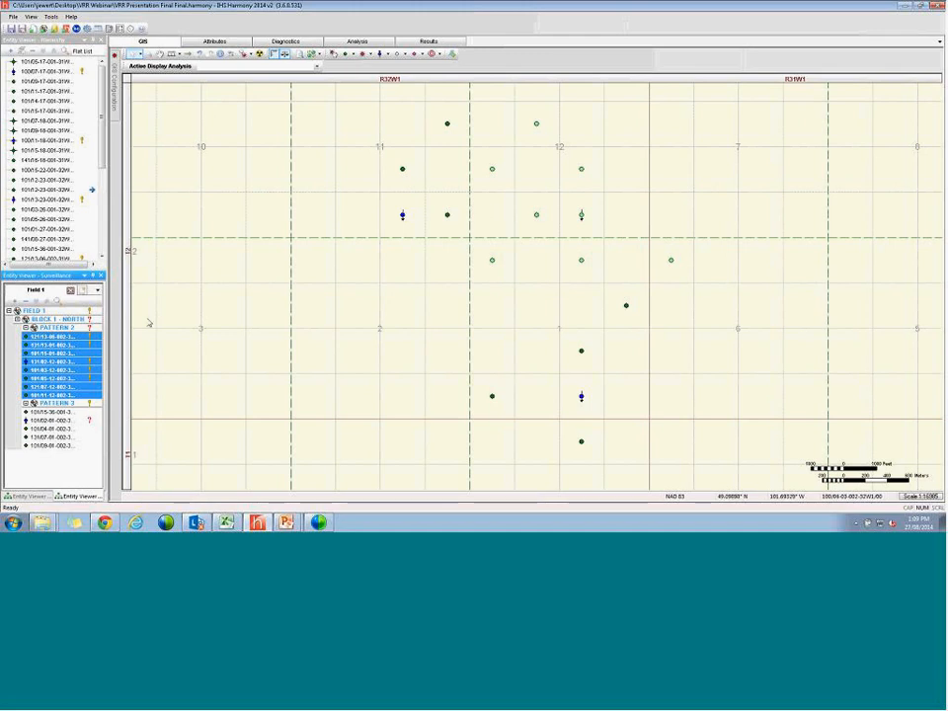
pyautogui.click(56, 327)
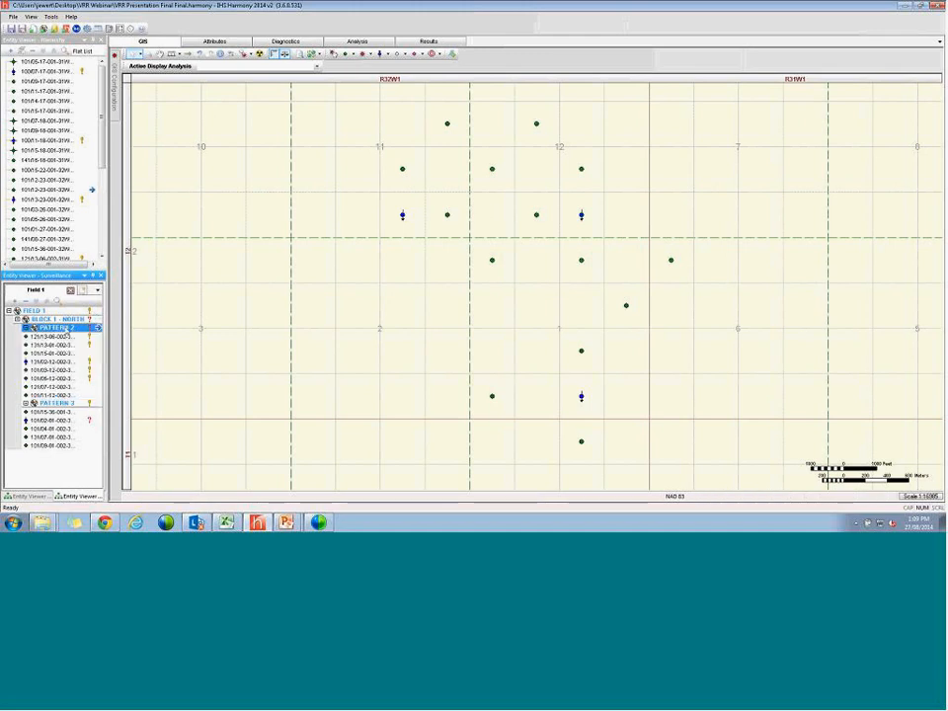
pyautogui.click(57, 403)
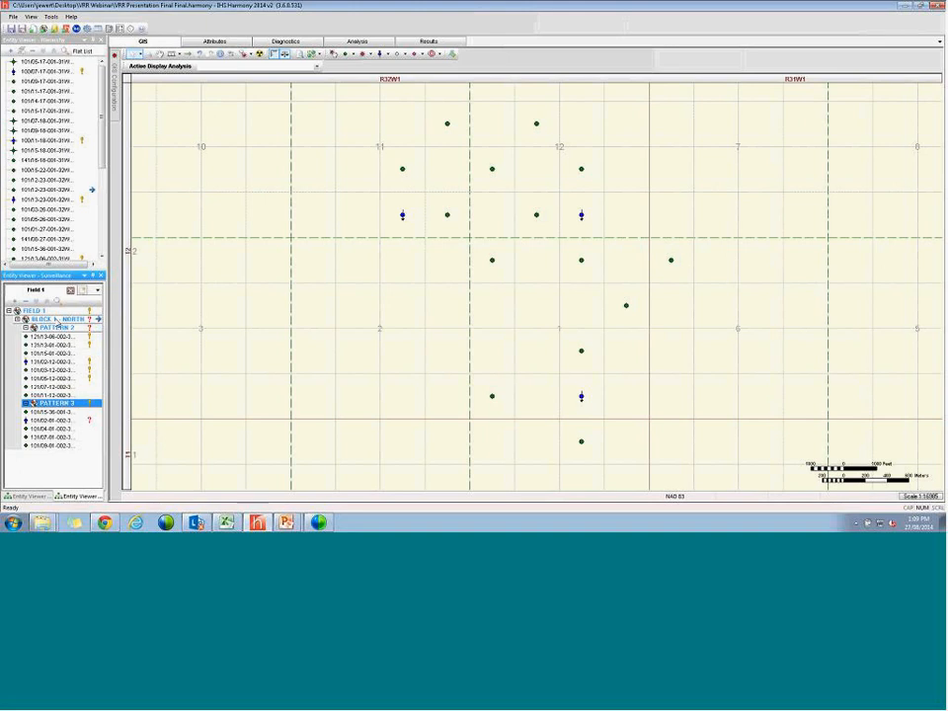
# Step: Add a new pattern to Block 1 - North in Field 1
pyautogui.click(56, 320)
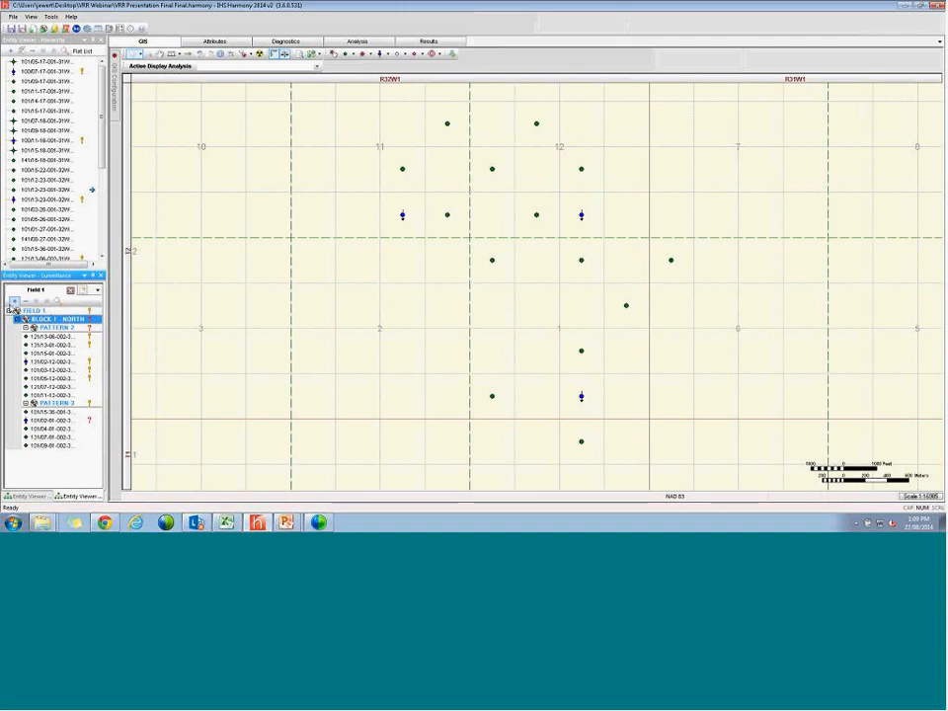
pyautogui.click(14, 300)
pyautogui.moveTo(59, 312)
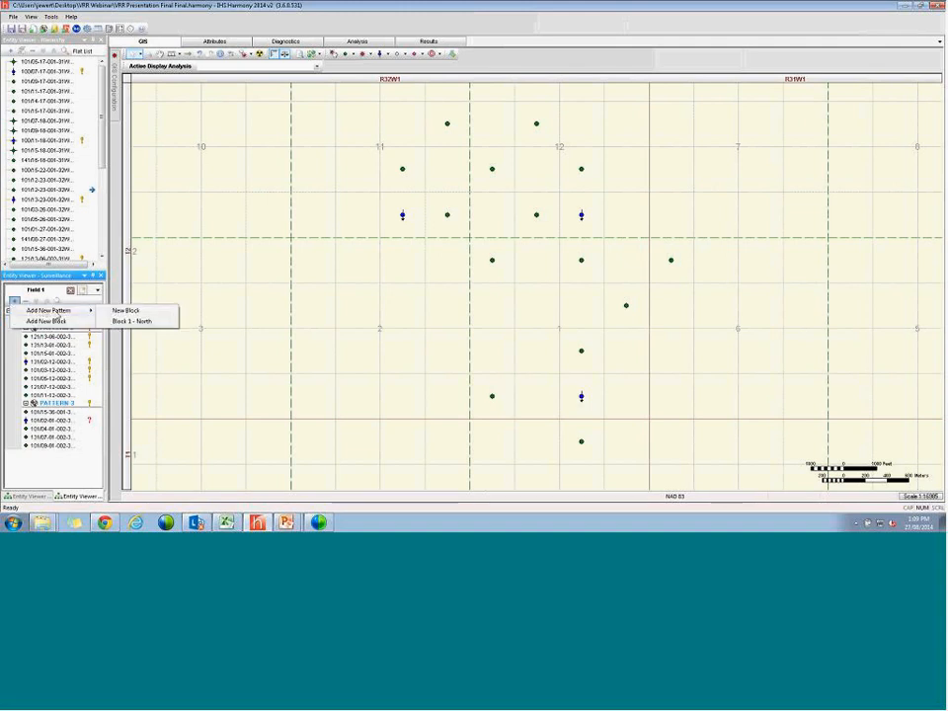
pyautogui.click(116, 321)
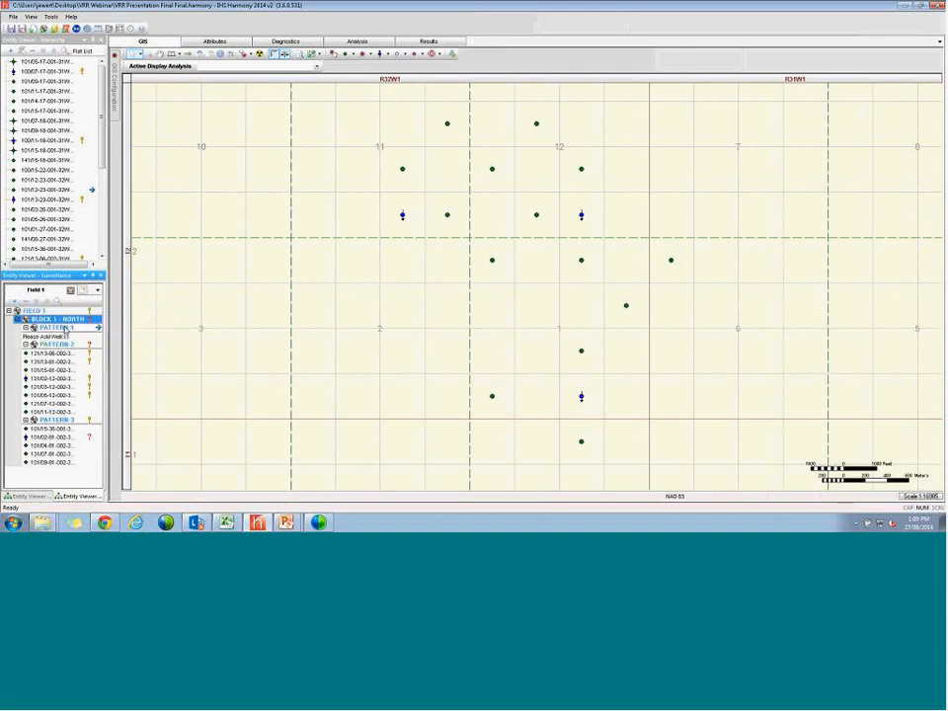
# Step: Add the six wells in and around section 11, including injector 101/02-11, to the empty Pattern 1
pyautogui.click(65, 328)
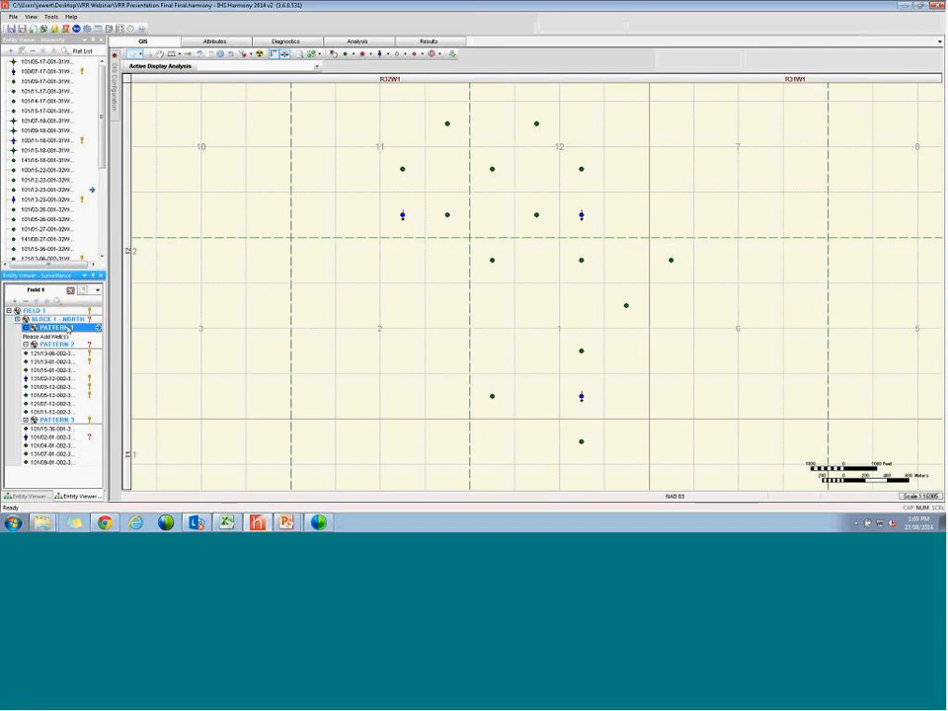
pyautogui.click(43, 133)
pyautogui.click(50, 182)
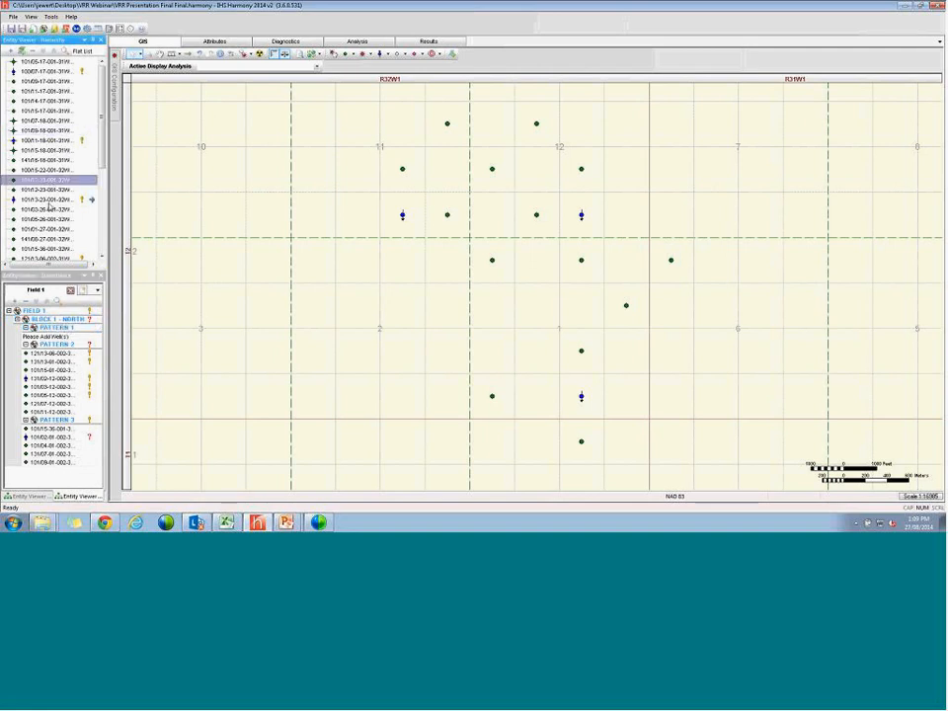
pyautogui.click(50, 204)
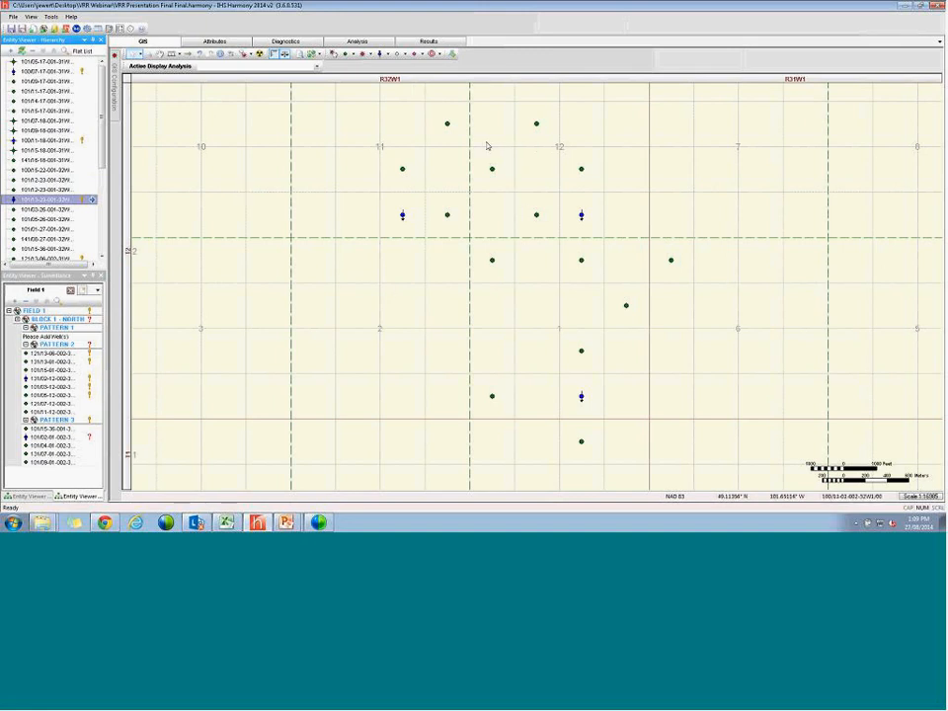
pyautogui.moveTo(369, 109); pyautogui.dragTo(512, 272)
pyautogui.moveTo(66, 247); pyautogui.dragTo(65, 329)
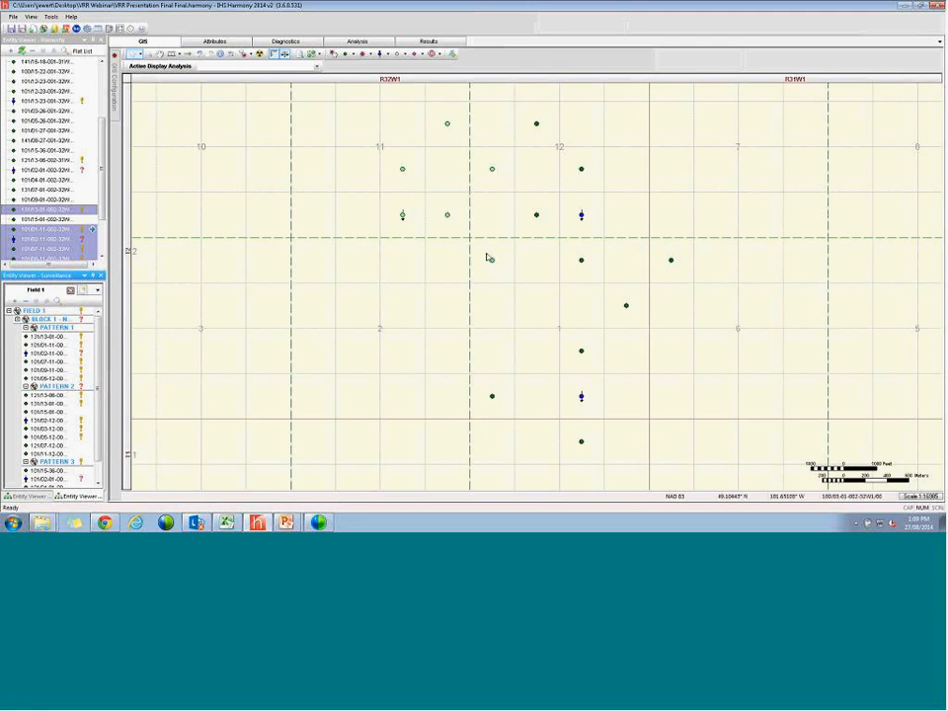
# Step: Highlight Pattern 2's constituent wells on the map for comparison with the wells of Pattern 1
pyautogui.rightClick(58, 386)
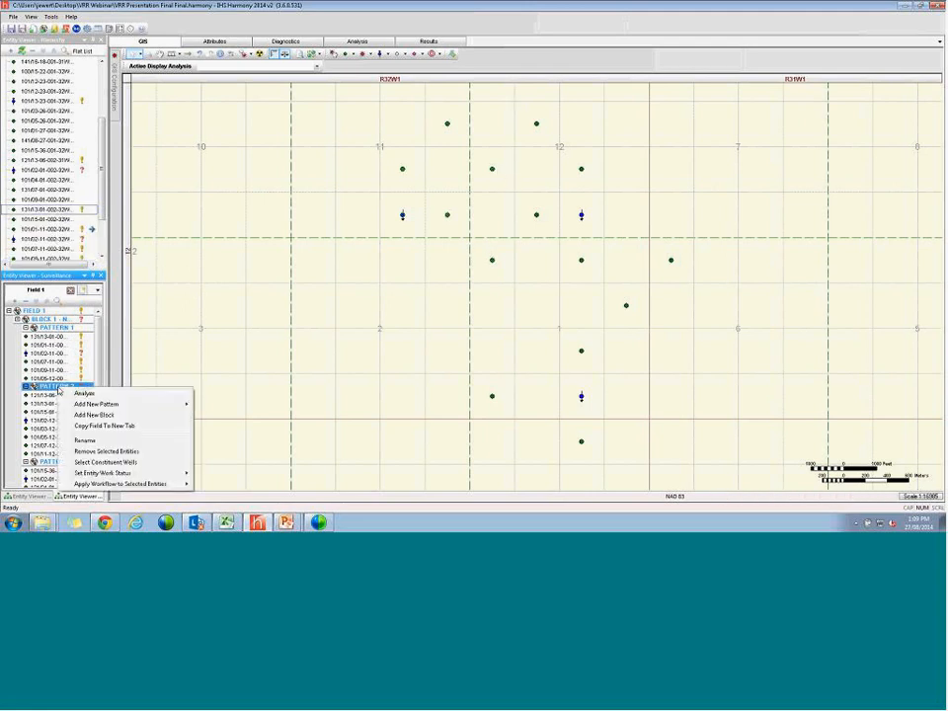
pyautogui.click(109, 462)
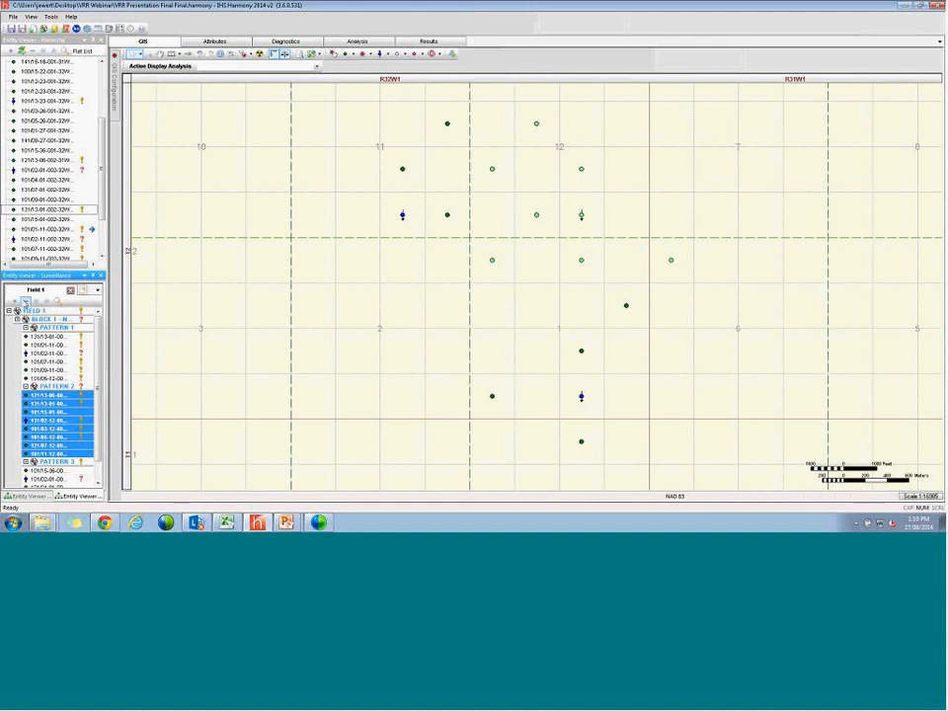
# Step: Set the Pattern 1 allocation factors of shared wells 101/05-12-002-32W1/00 and 131/13-01-002-32W1/00 to 0.5 each
pyautogui.click(73, 329)
pyautogui.doubleClick(73, 329)
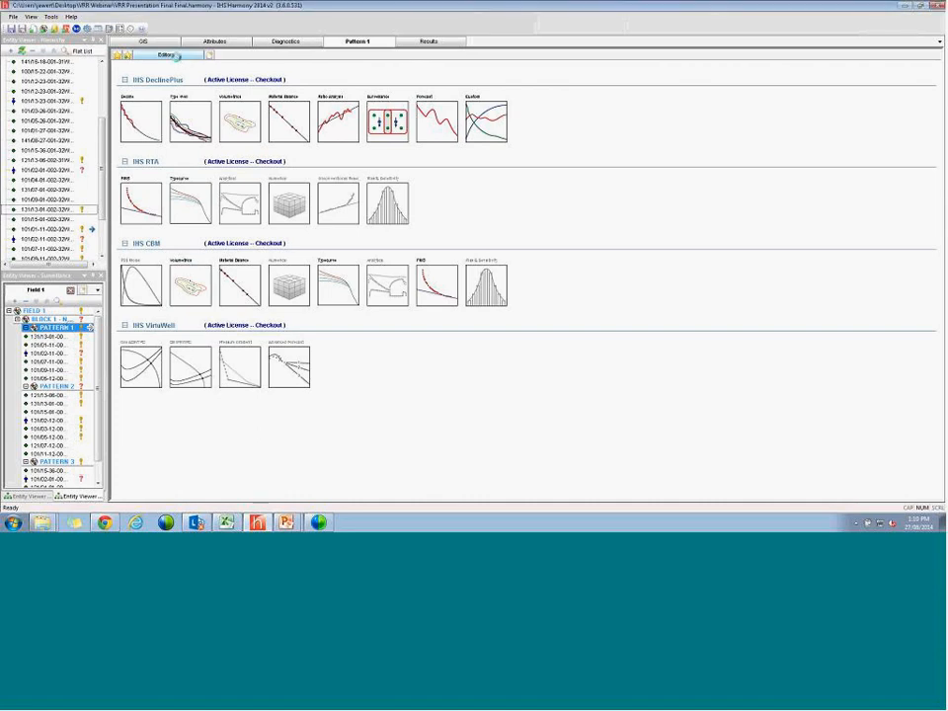
pyautogui.click(175, 57)
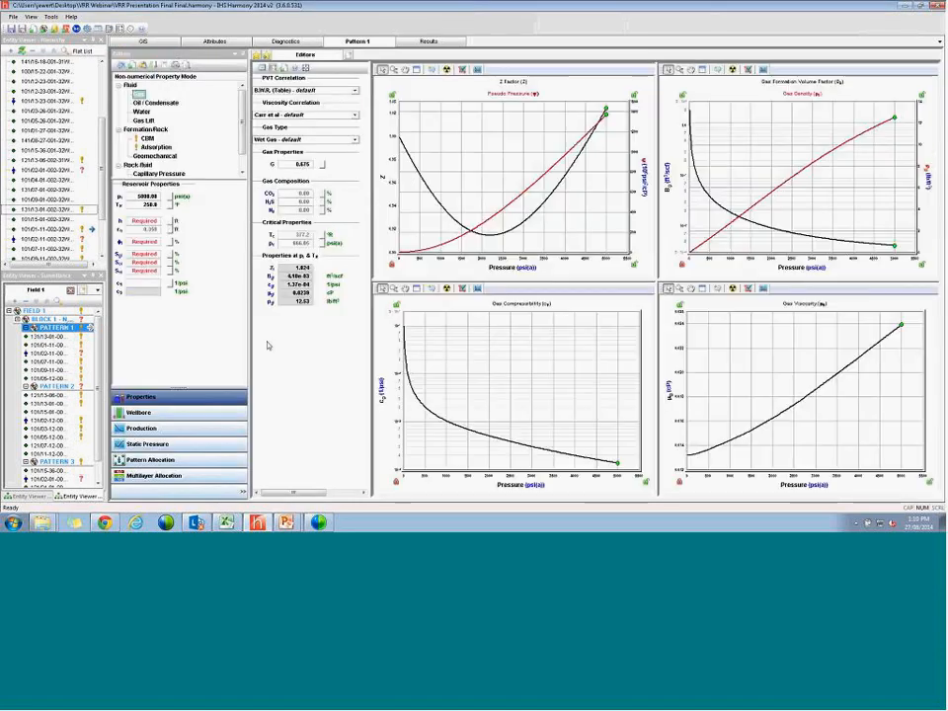
pyautogui.click(158, 460)
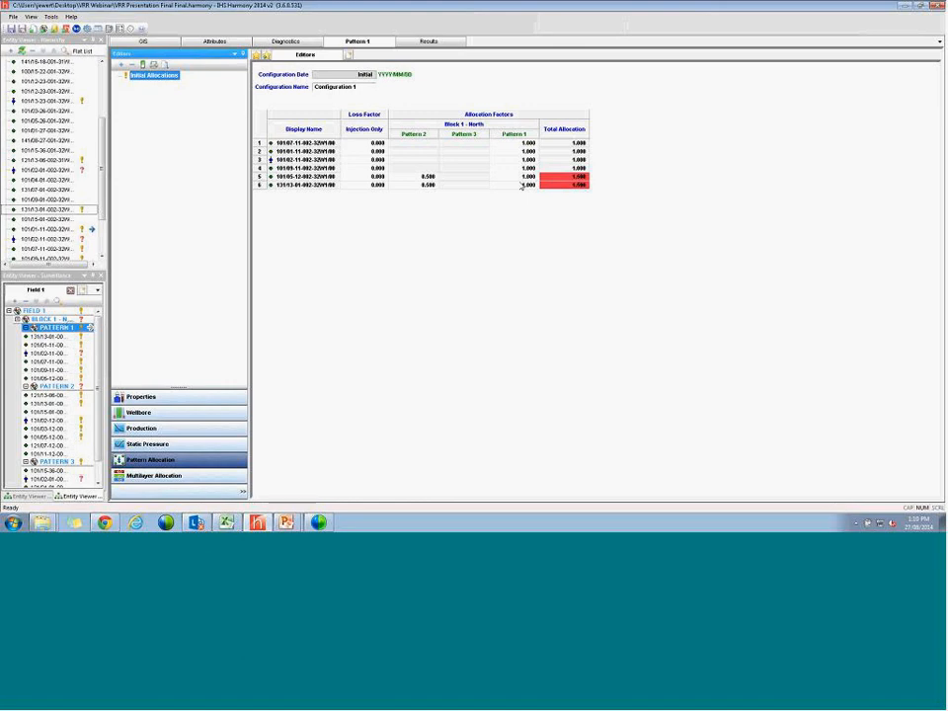
pyautogui.click(432, 177)
pyautogui.click(430, 187)
pyautogui.click(531, 178)
pyautogui.write('0.5')
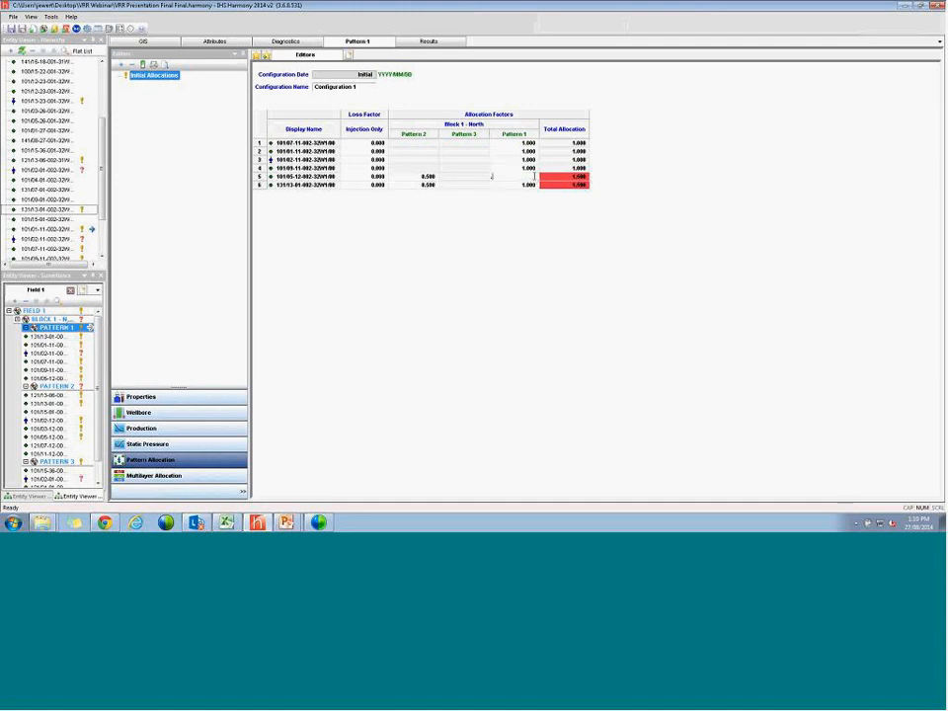
pyautogui.press('Return')
pyautogui.write('.5')
pyautogui.press('Return')
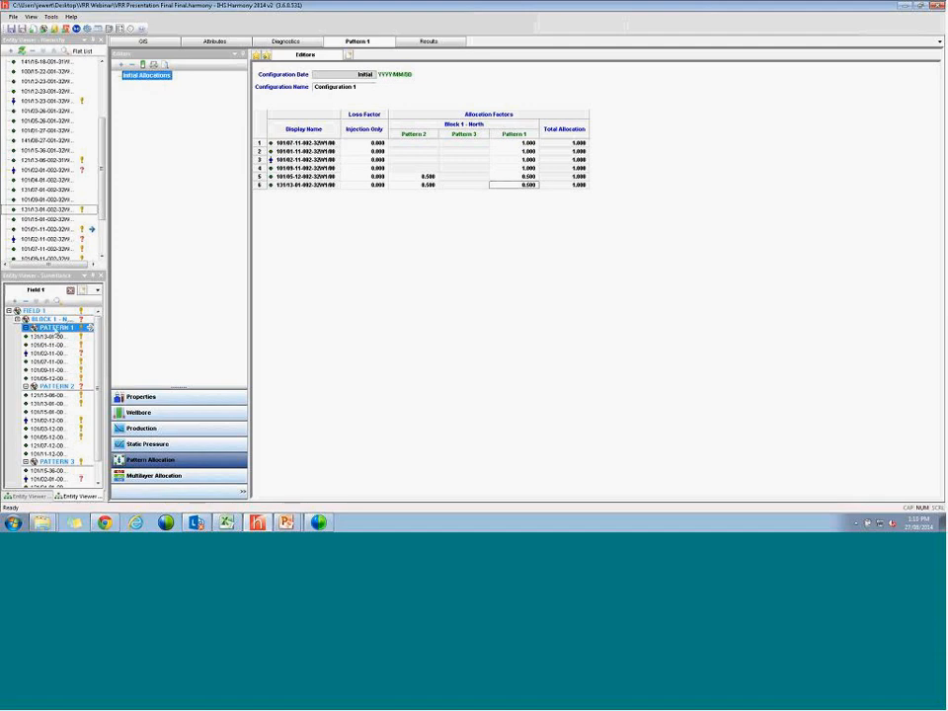
# Step: Examine the gas and oil/condensate properties of well 131/13-01 and the gas properties of injector 101/02-11
pyautogui.click(51, 338)
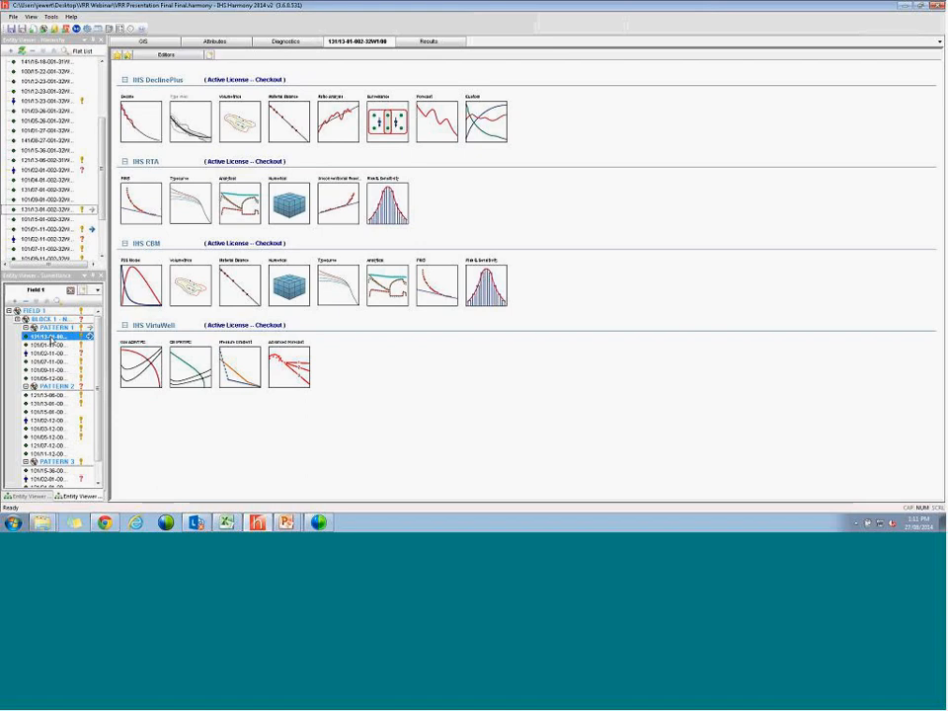
pyautogui.click(168, 55)
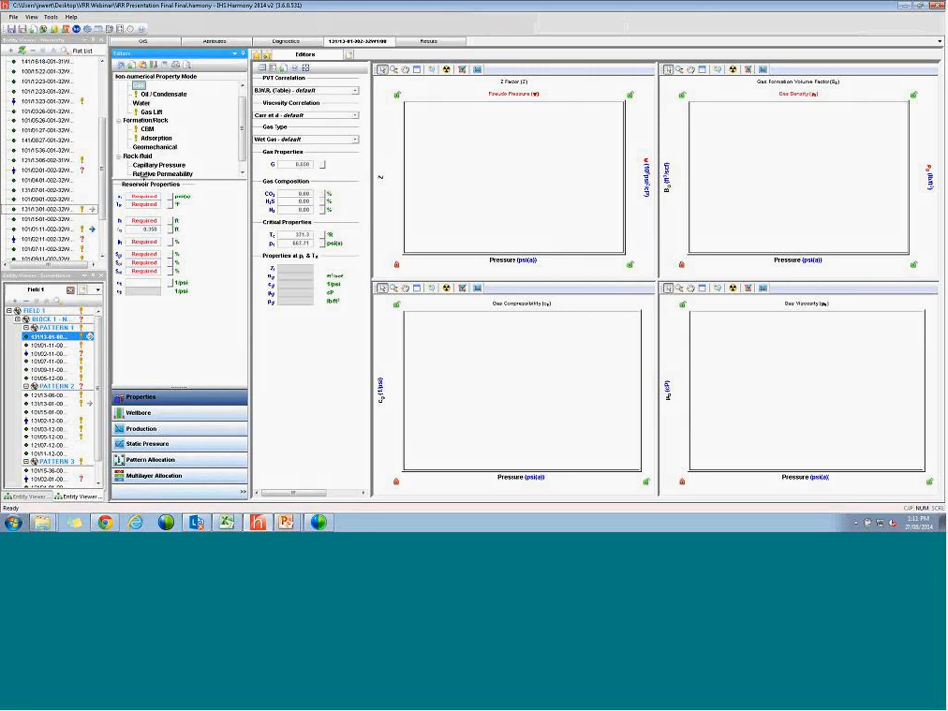
pyautogui.click(164, 94)
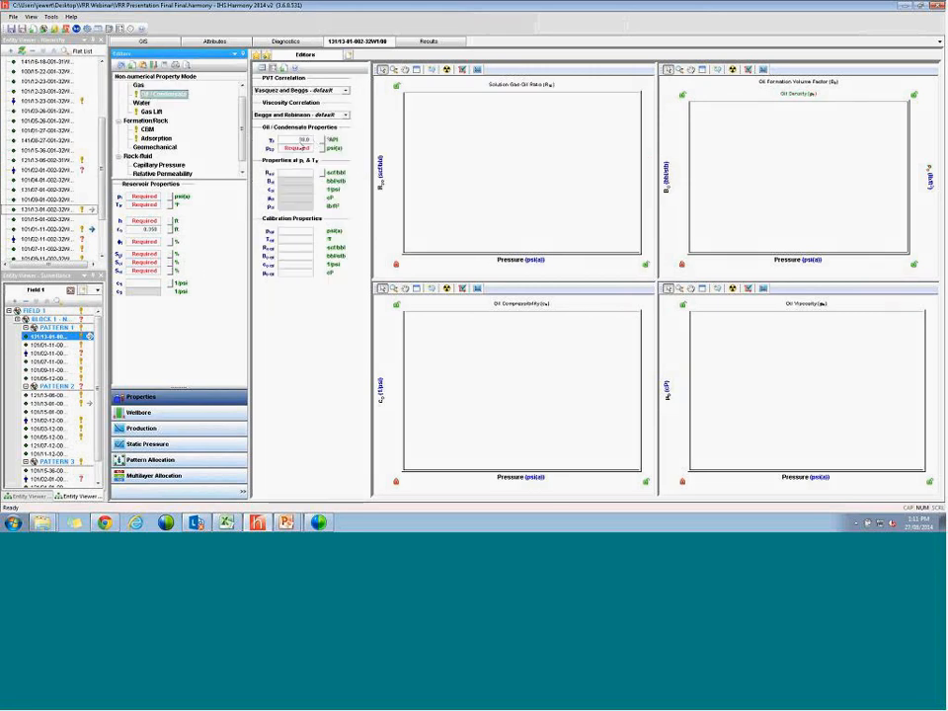
pyautogui.click(137, 86)
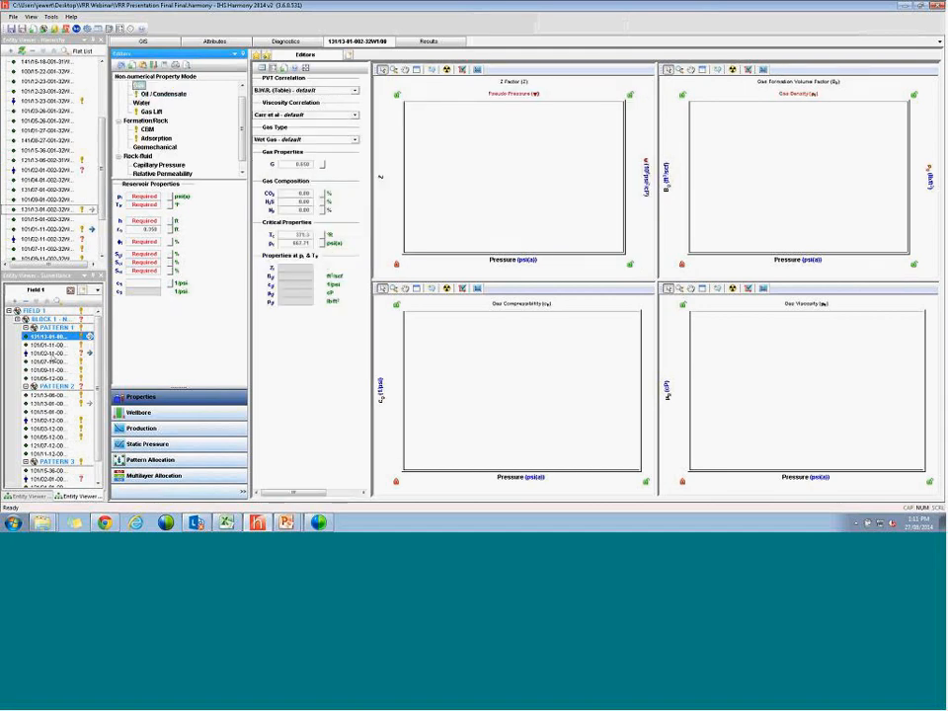
pyautogui.click(50, 352)
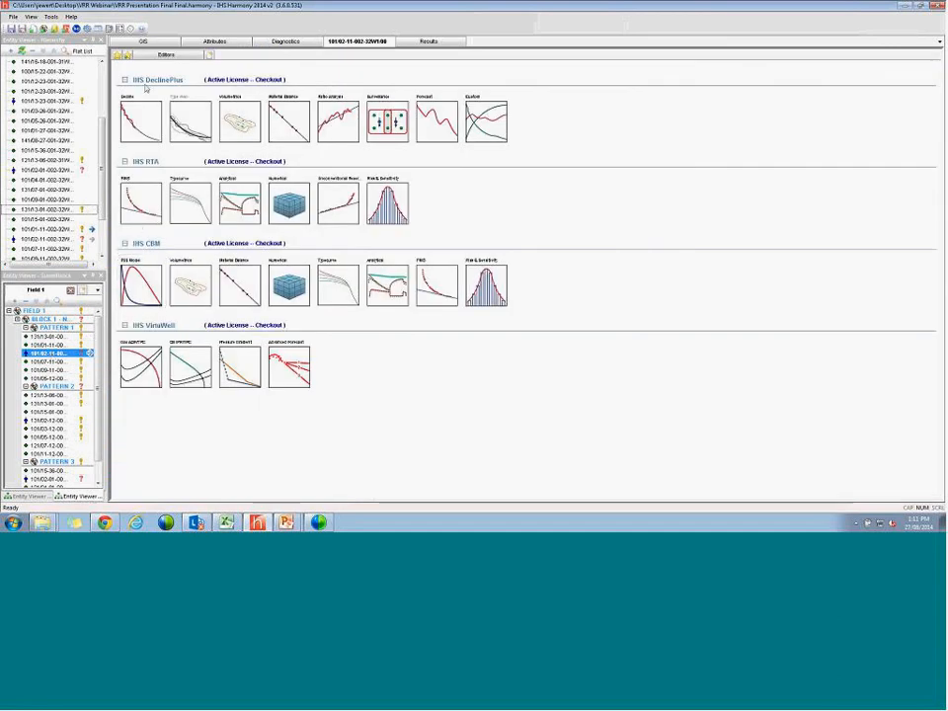
pyautogui.click(179, 56)
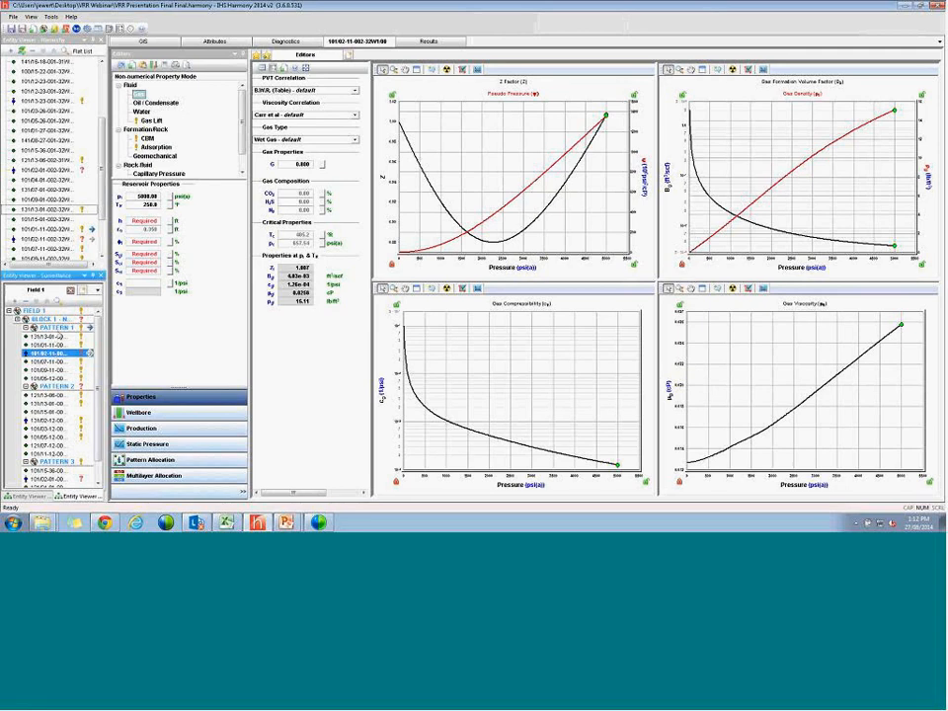
# Step: Examine Pattern 1's fluid and reservoir properties, including the gas gravity and initial pressure
pyautogui.click(57, 328)
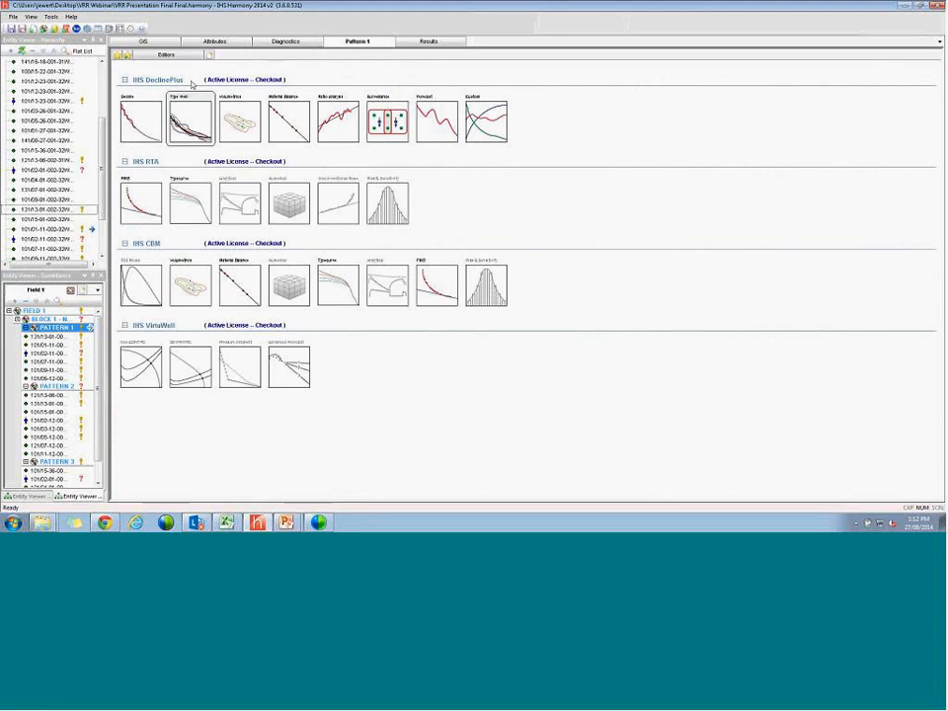
pyautogui.click(155, 52)
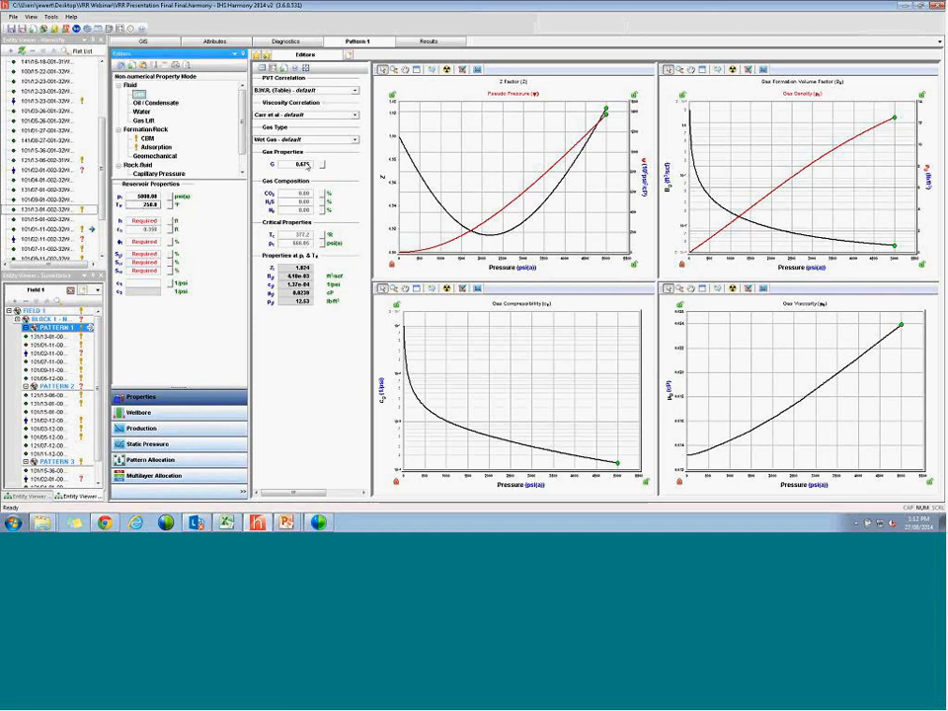
pyautogui.click(305, 165)
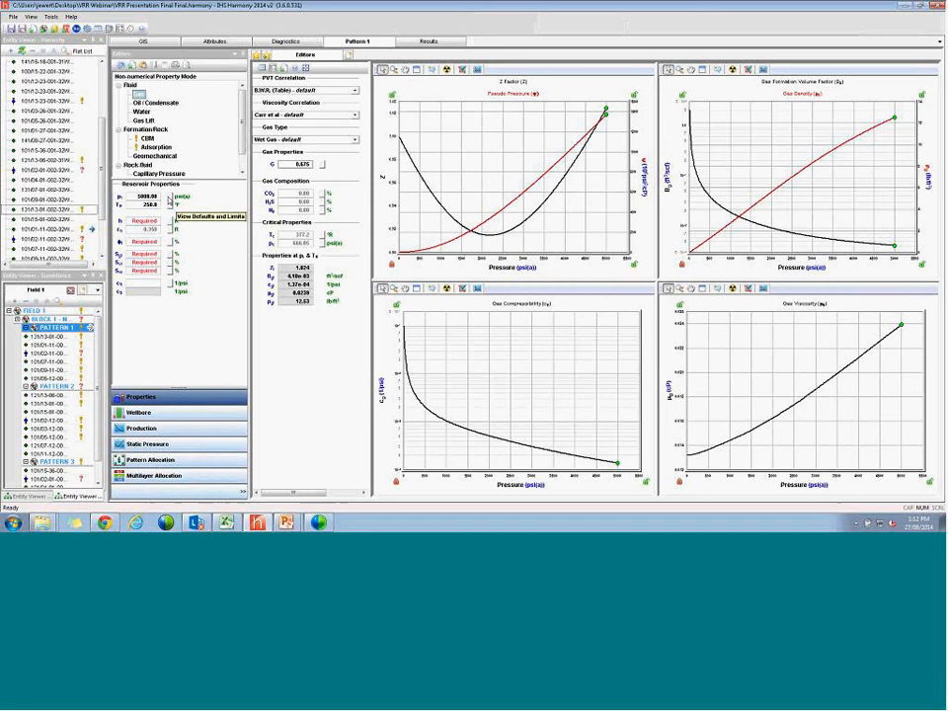
pyautogui.click(147, 198)
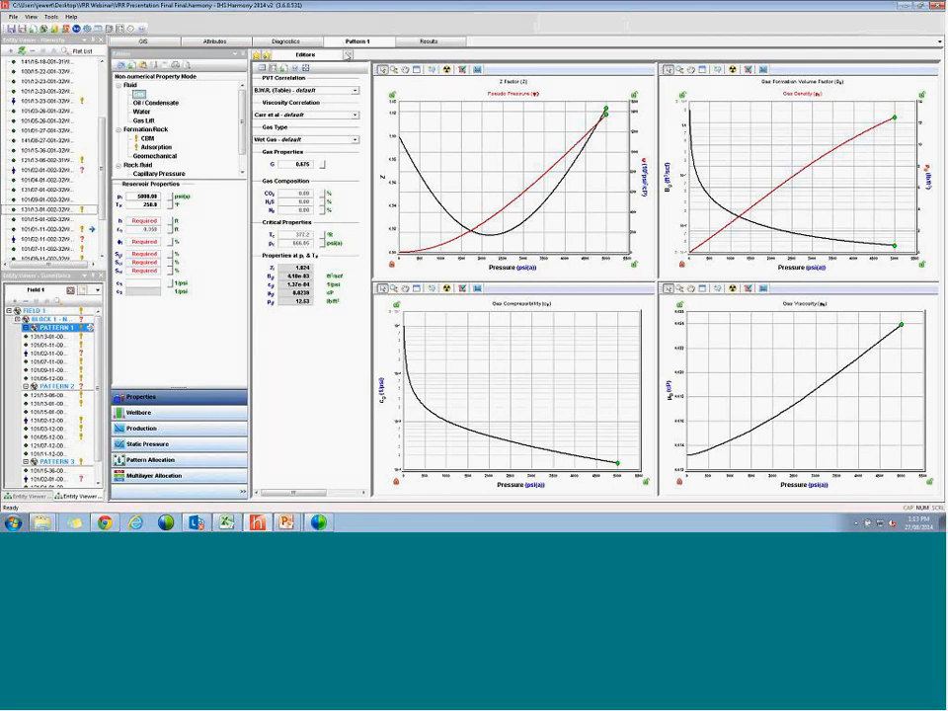
# Step: Open a VRR Time plot for Pattern 1 and add a Voidage Replacement Ratio analysis to it
pyautogui.click(348, 56)
pyautogui.rightClick(392, 120)
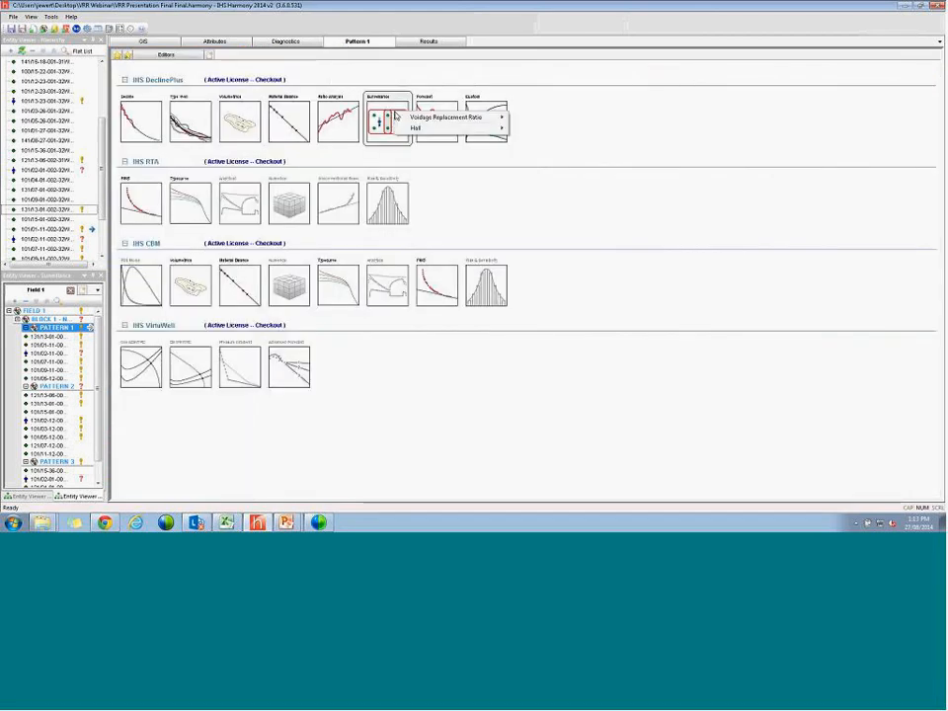
pyautogui.moveTo(425, 128)
pyautogui.click(525, 117)
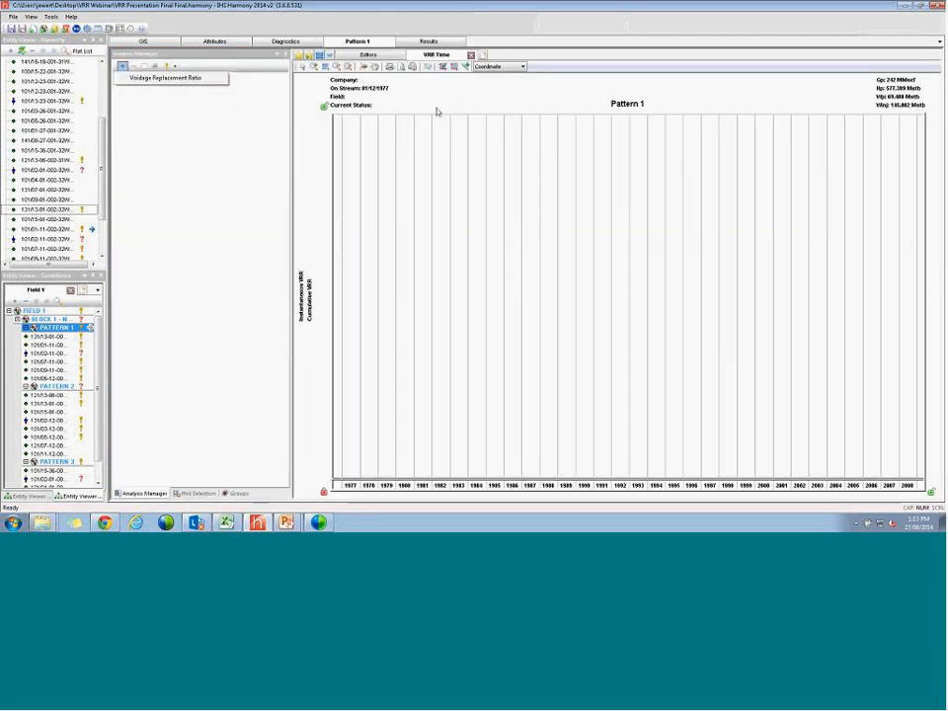
pyautogui.click(210, 79)
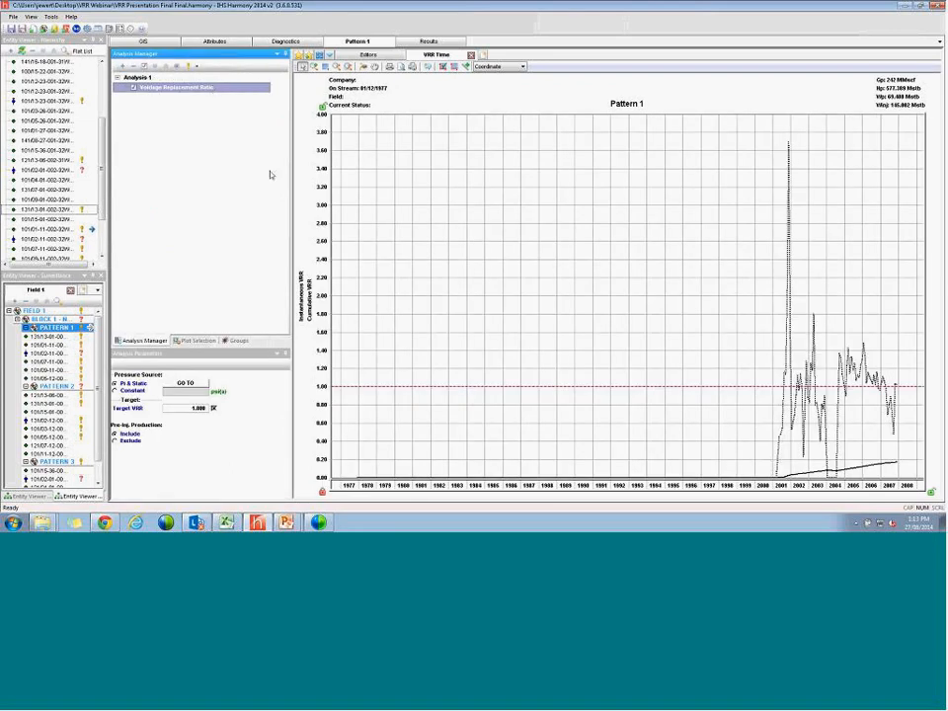
# Step: Widen the VRR Time plot area and show the legend on Pattern 1's plot
pyautogui.moveTo(290, 353); pyautogui.dragTo(237, 354)
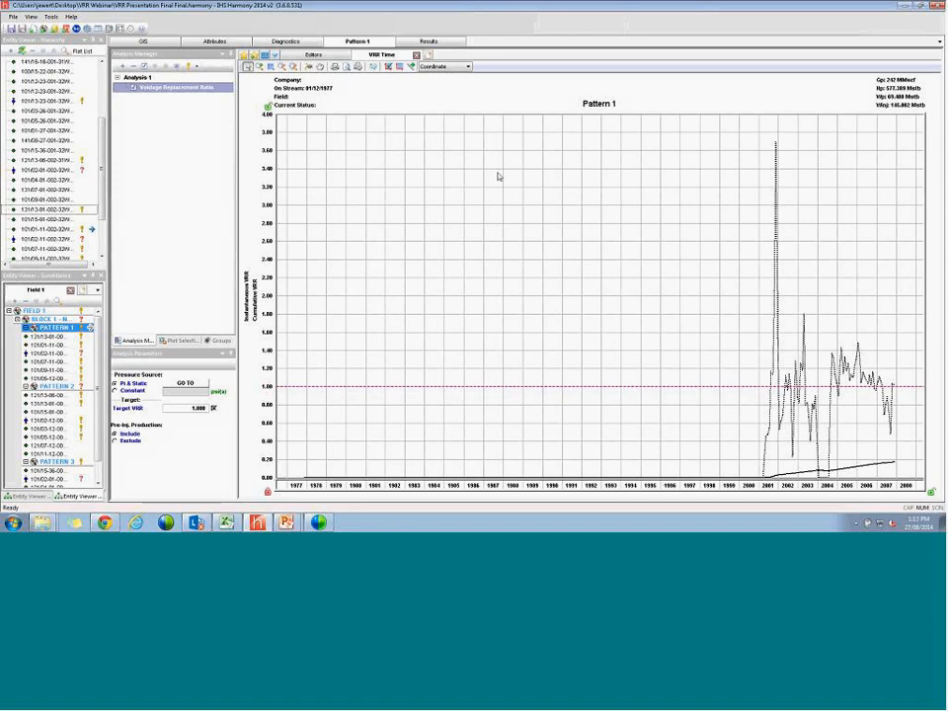
pyautogui.rightClick(483, 225)
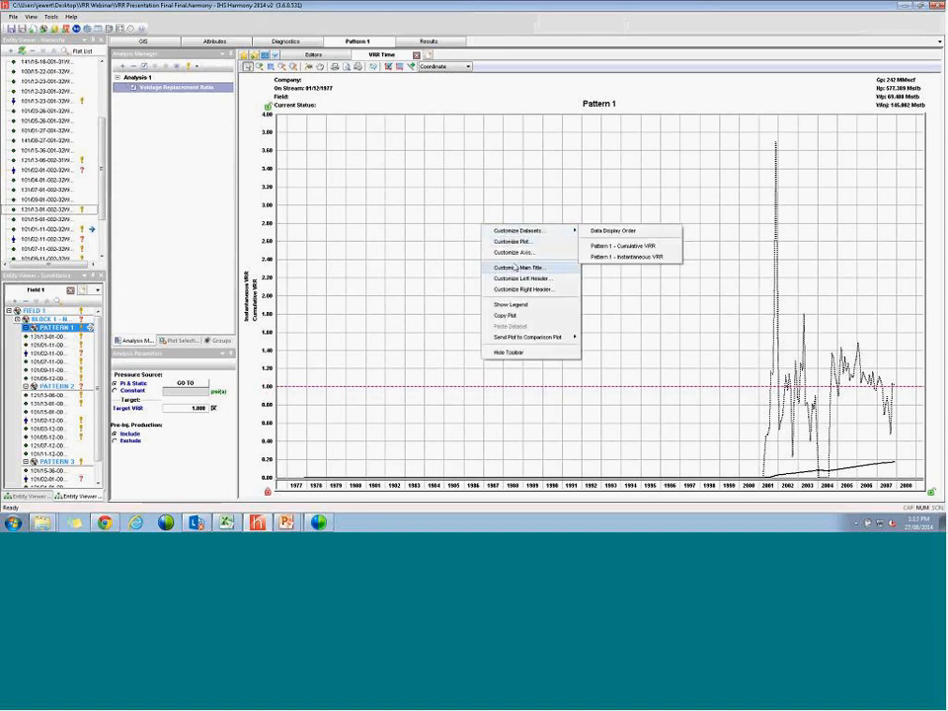
pyautogui.click(513, 304)
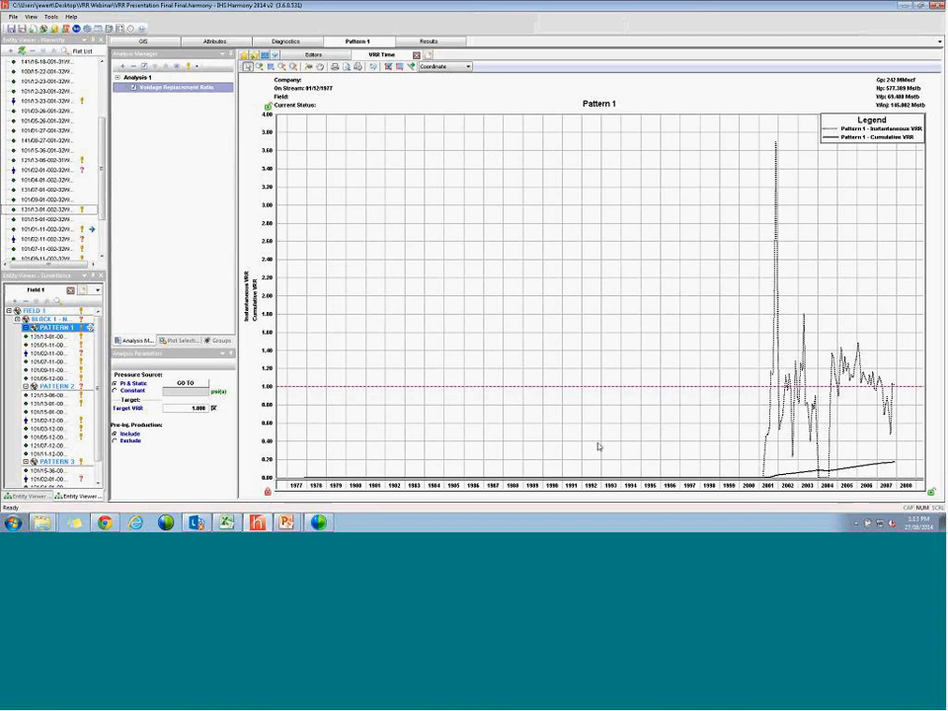
# Step: Inspect the instantaneous and cumulative VRR curves and set pre-injection production to Exclude in Pattern 1's analysis
pyautogui.click(160, 430)
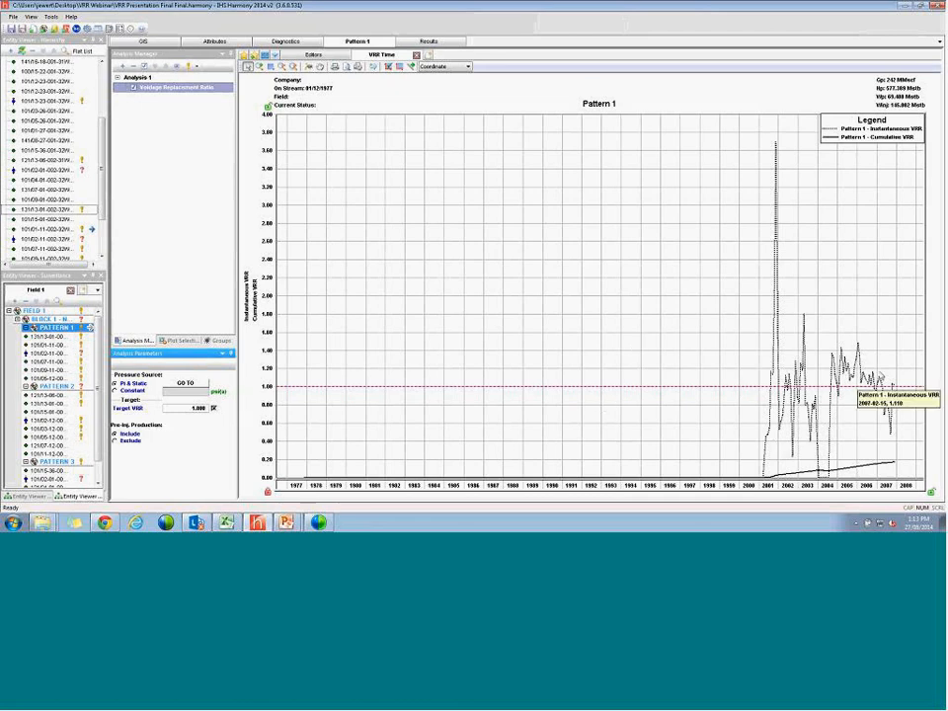
pyautogui.moveTo(800, 478)
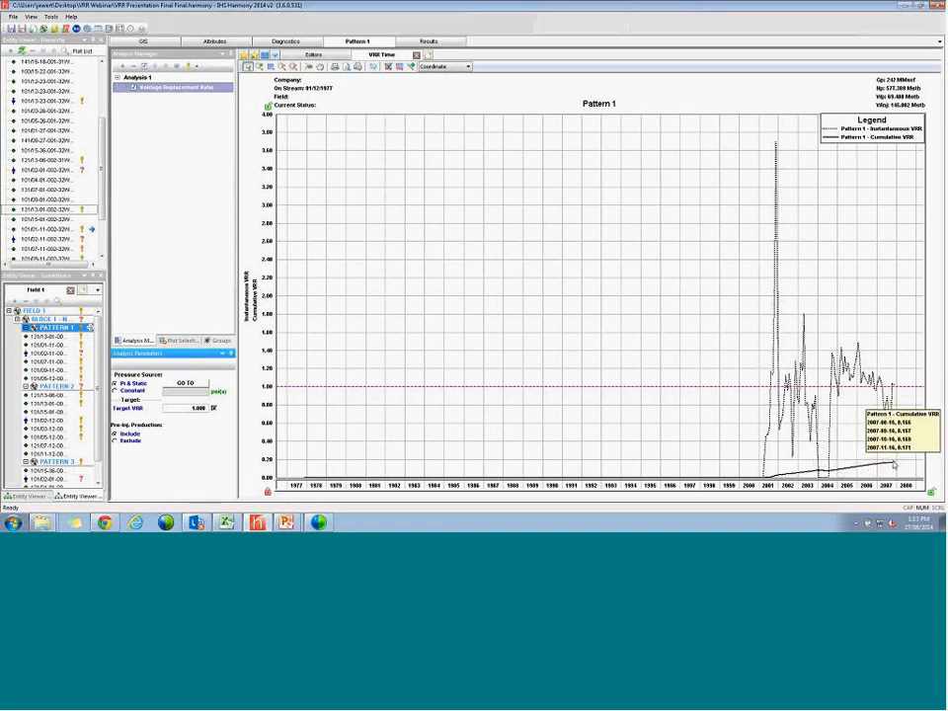
pyautogui.click(113, 441)
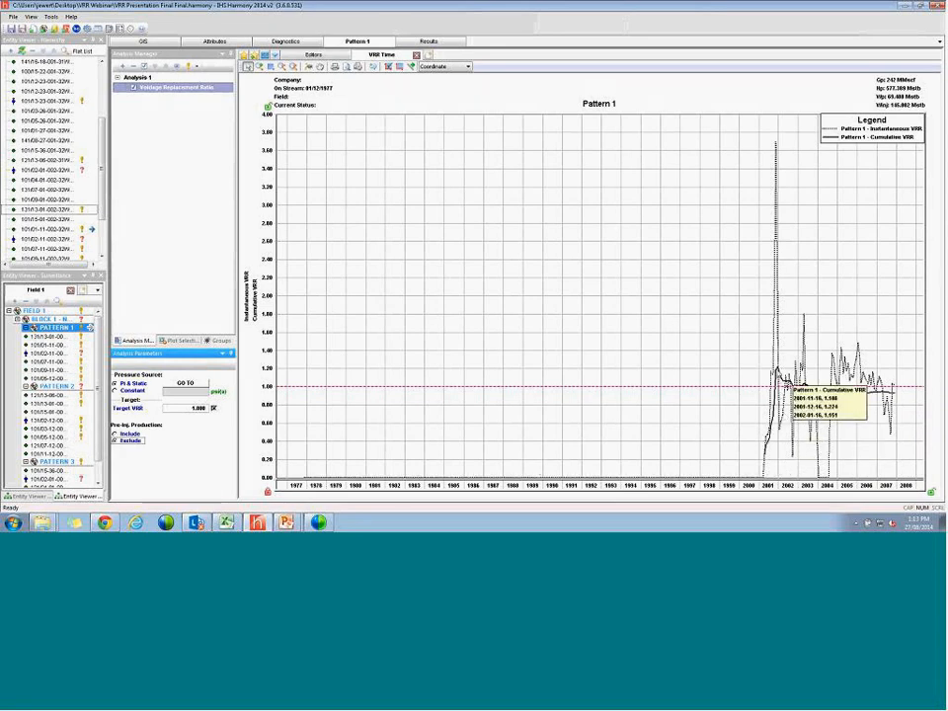
pyautogui.moveTo(891, 395)
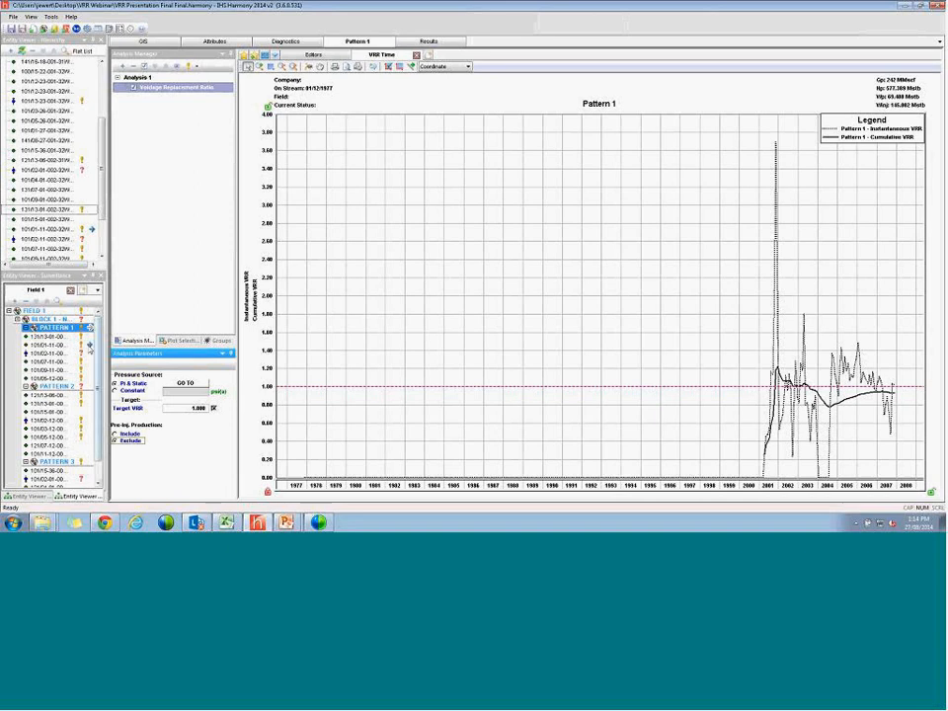
# Step: Open the static pressure data editor for well 131/13-01-002-32W1/00 in Pattern 1
pyautogui.click(62, 337)
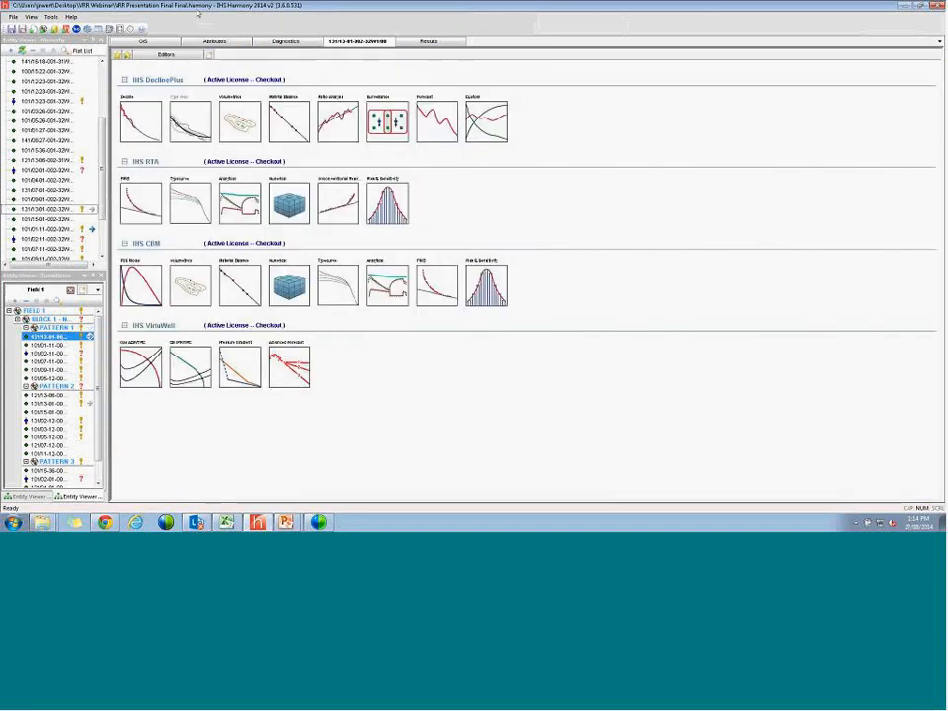
pyautogui.click(163, 55)
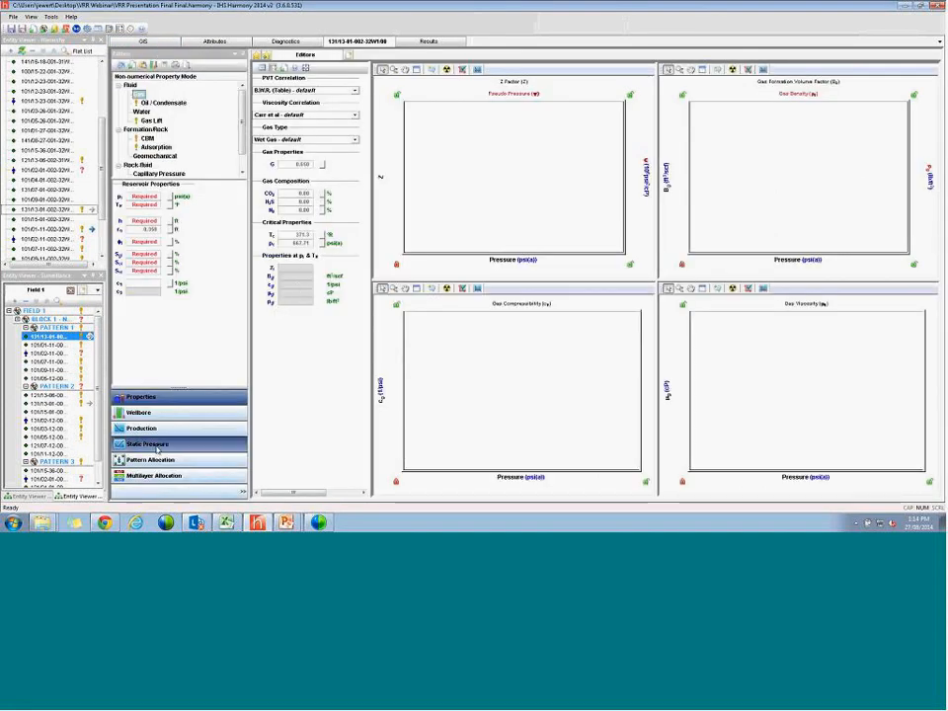
pyautogui.click(153, 444)
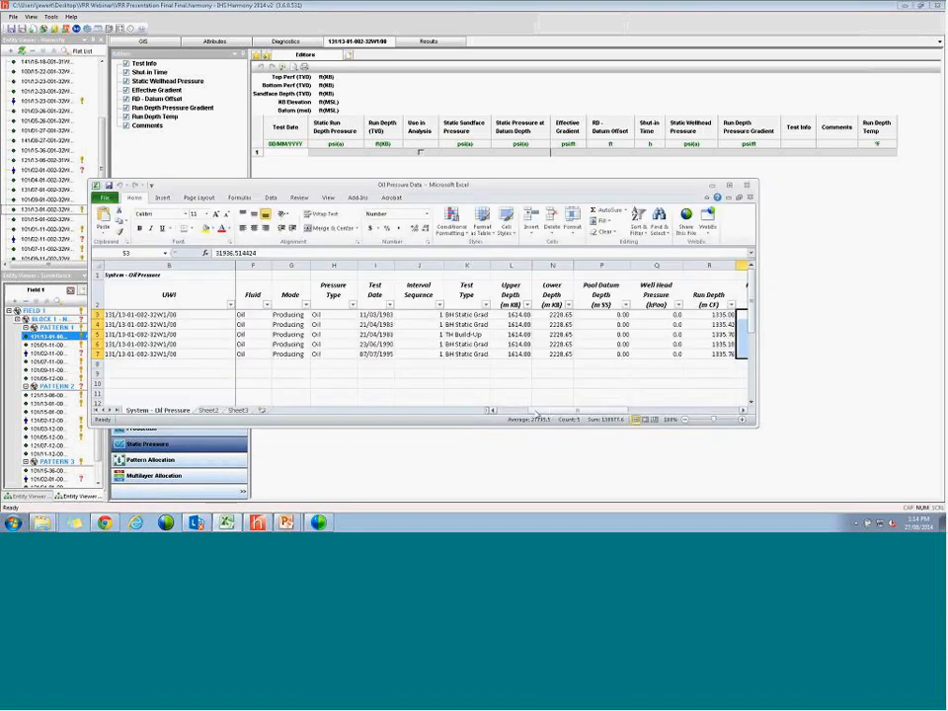
# Step: Try to copy the well's five test dates from the Oil Pressure Data workbook in Excel into Harmony's static pressure table
pyautogui.moveTo(377, 314); pyautogui.dragTo(382, 352)
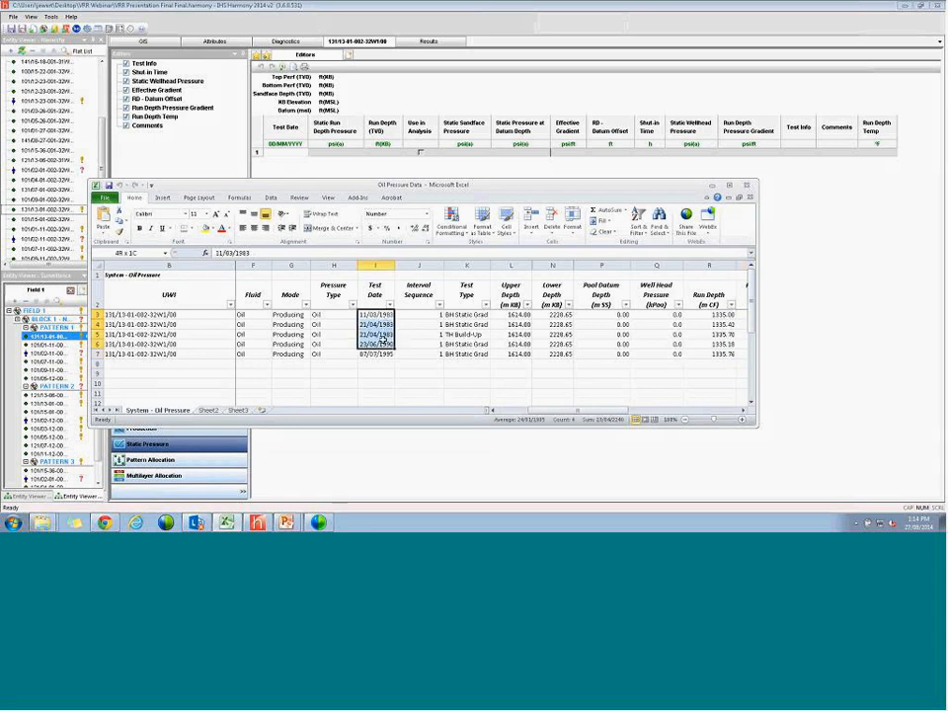
pyautogui.rightClick(382, 346)
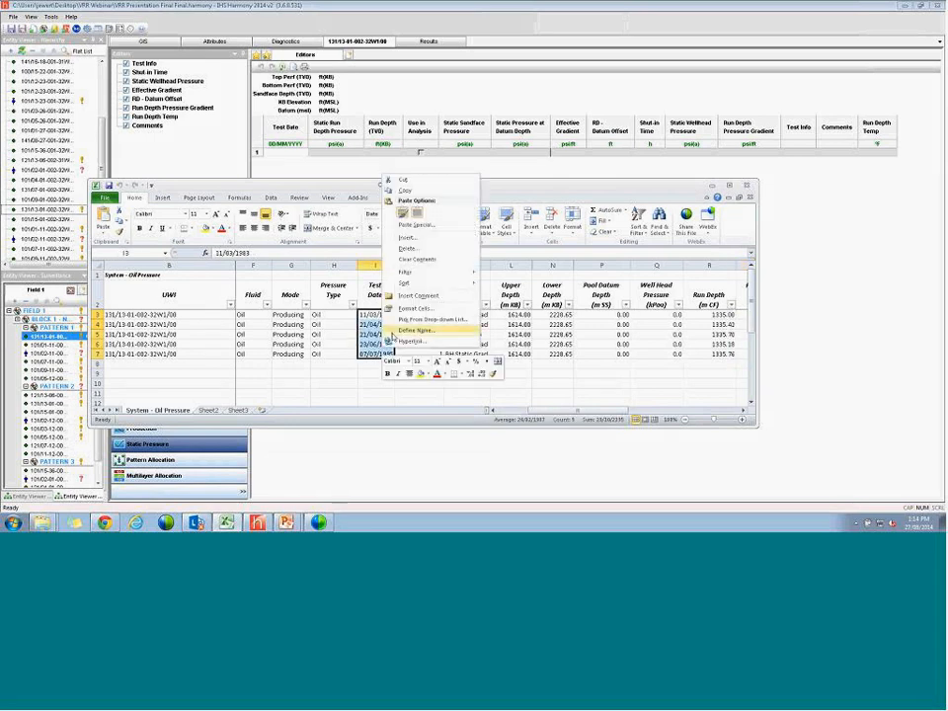
pyautogui.click(403, 190)
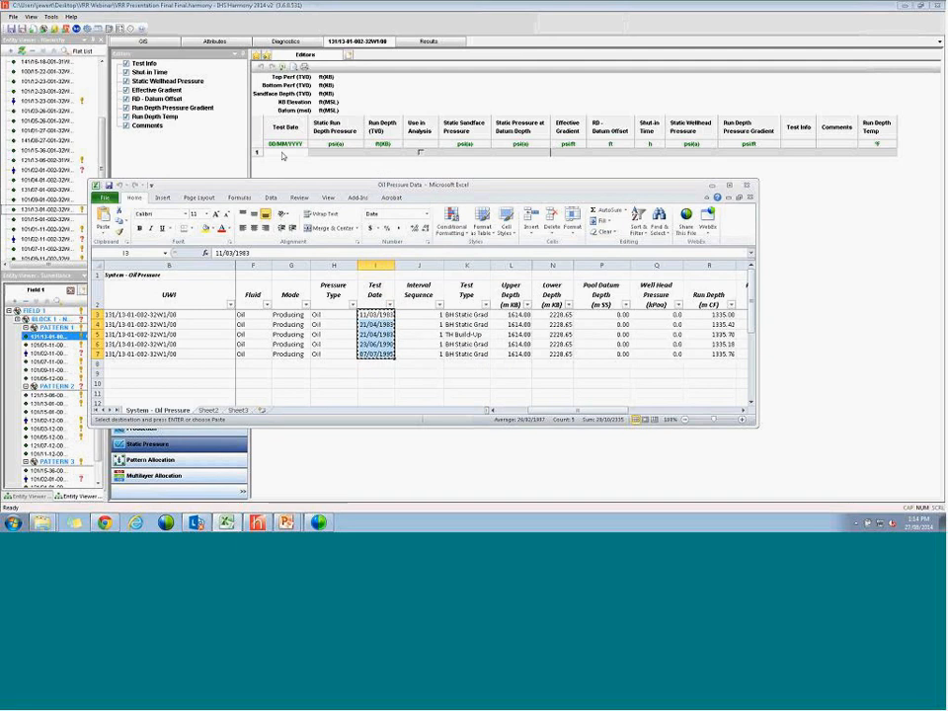
pyautogui.click(277, 153)
pyautogui.rightClick(279, 154)
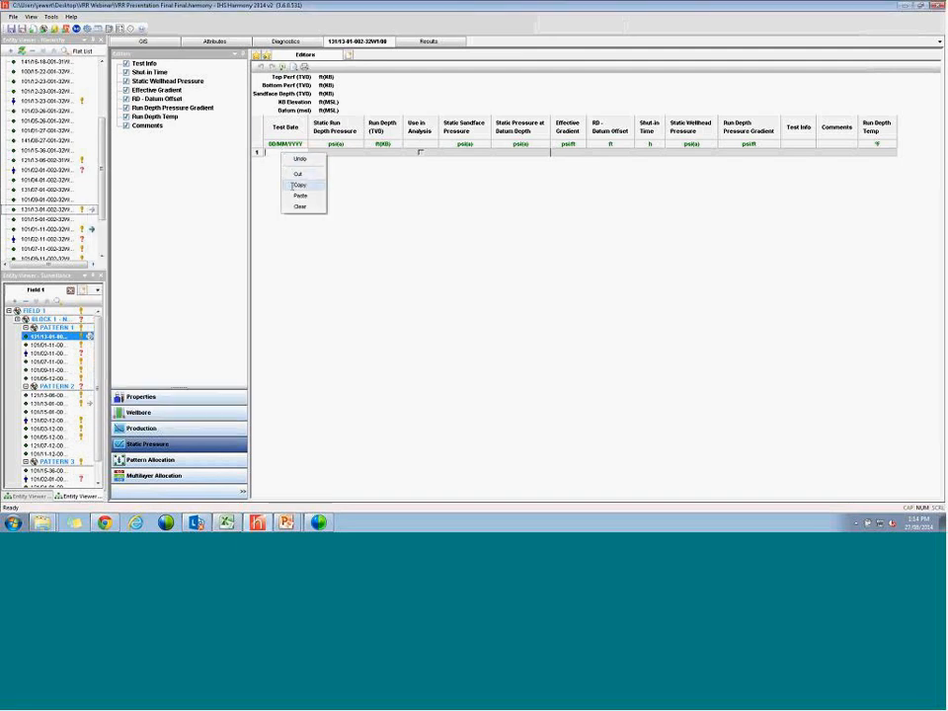
pyautogui.click(298, 195)
pyautogui.rightClick(269, 152)
pyautogui.click(284, 182)
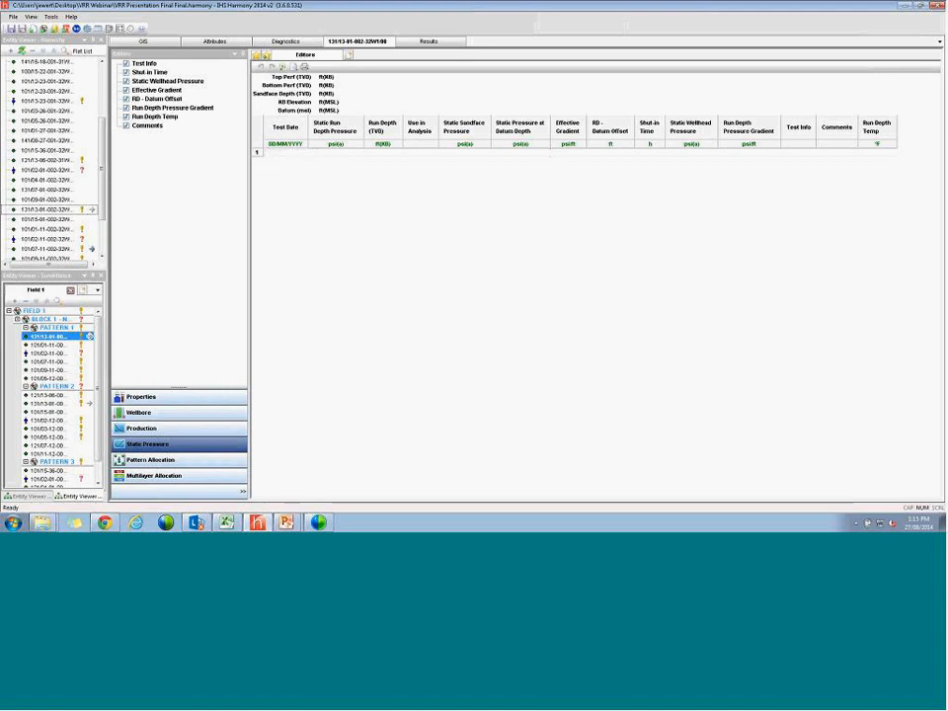
# Step: Copy the five test dates, 11/03/1983 to 07/07/1995, again from the Excel workbook and paste them into Harmony's Test Date column
pyautogui.click(226, 521)
pyautogui.click(405, 324)
pyautogui.moveTo(376, 314); pyautogui.dragTo(377, 352)
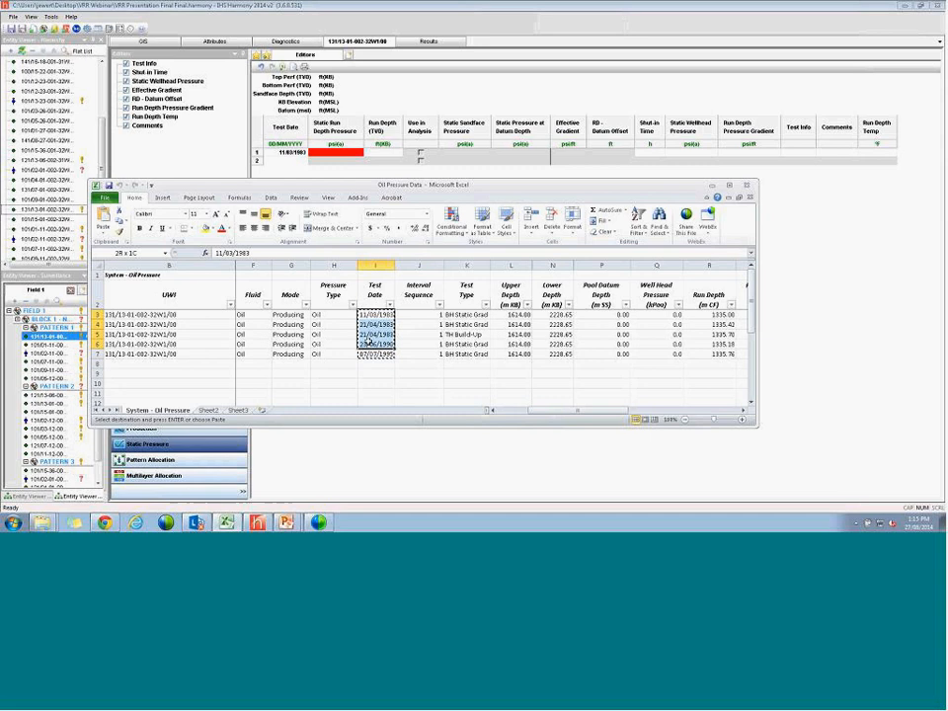
pyautogui.rightClick(373, 351)
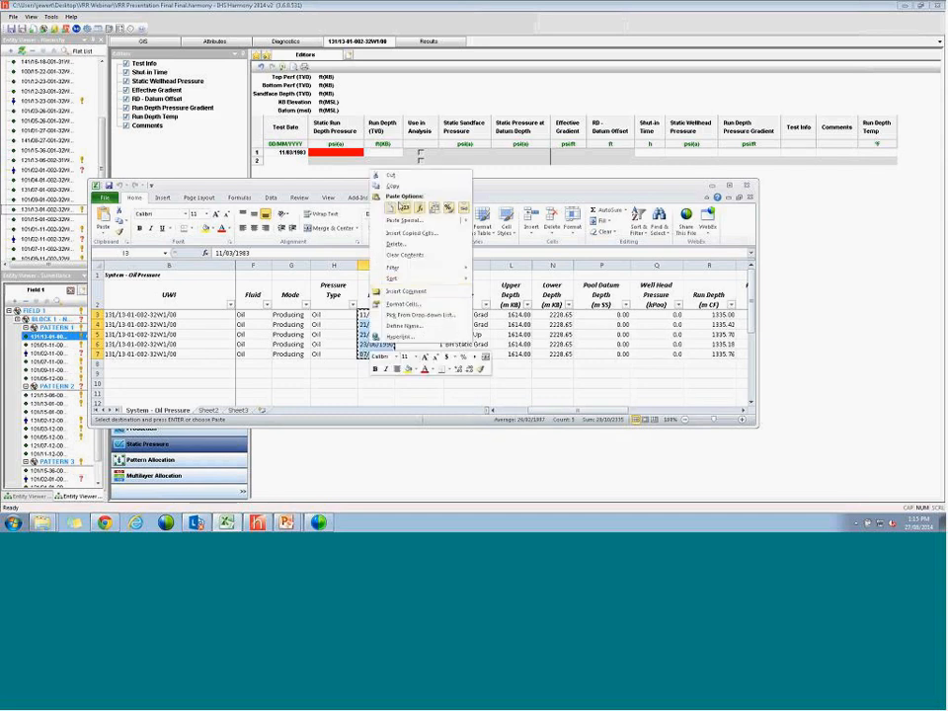
pyautogui.click(286, 153)
pyautogui.rightClick(286, 153)
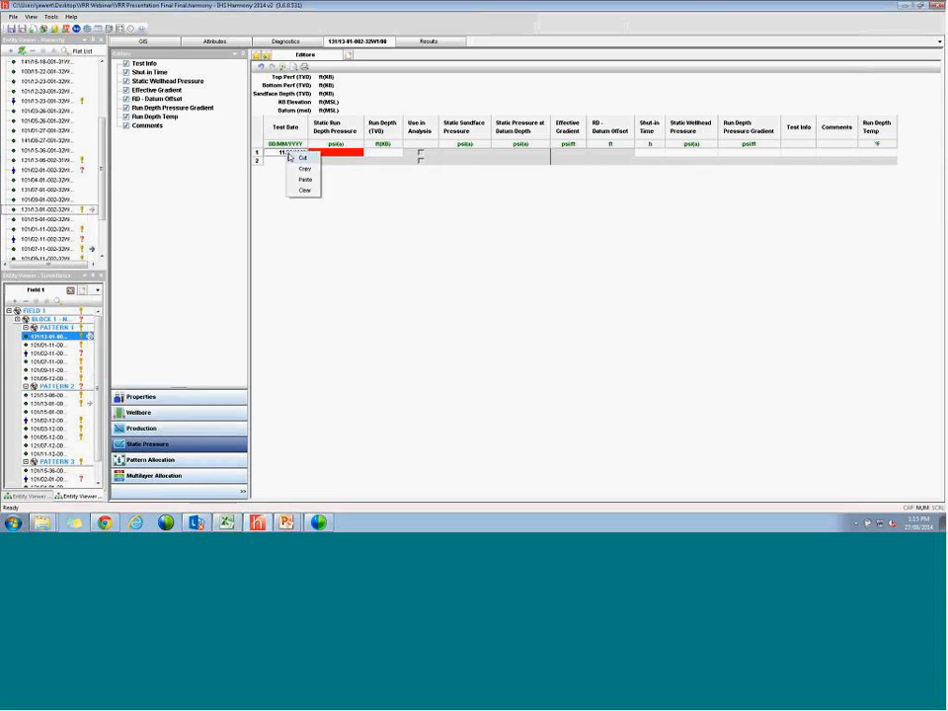
pyautogui.click(304, 179)
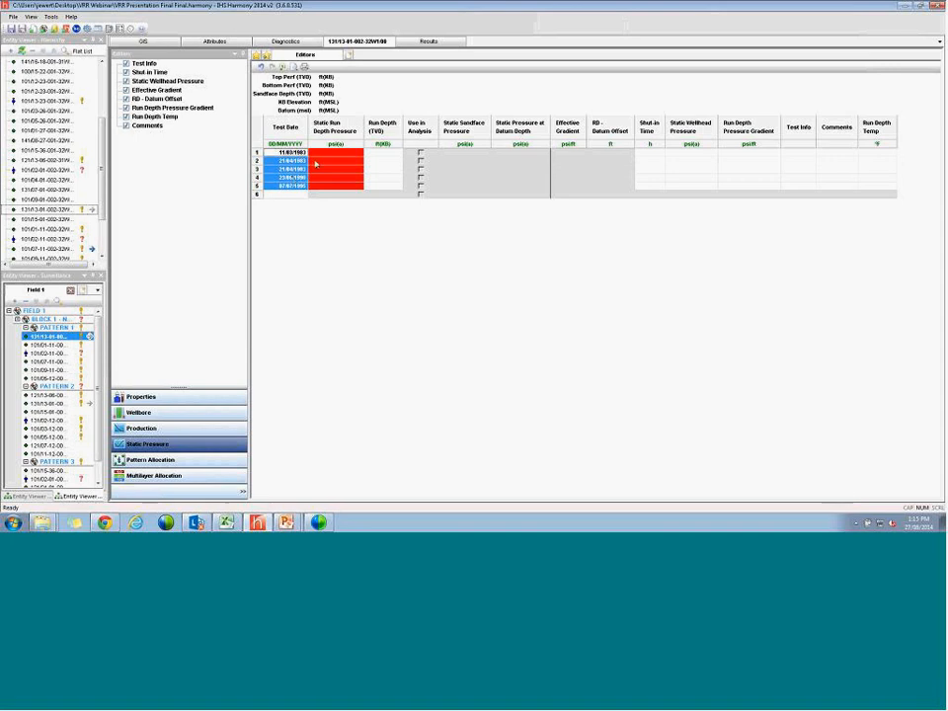
pyautogui.rightClick(255, 196)
pyautogui.click(296, 195)
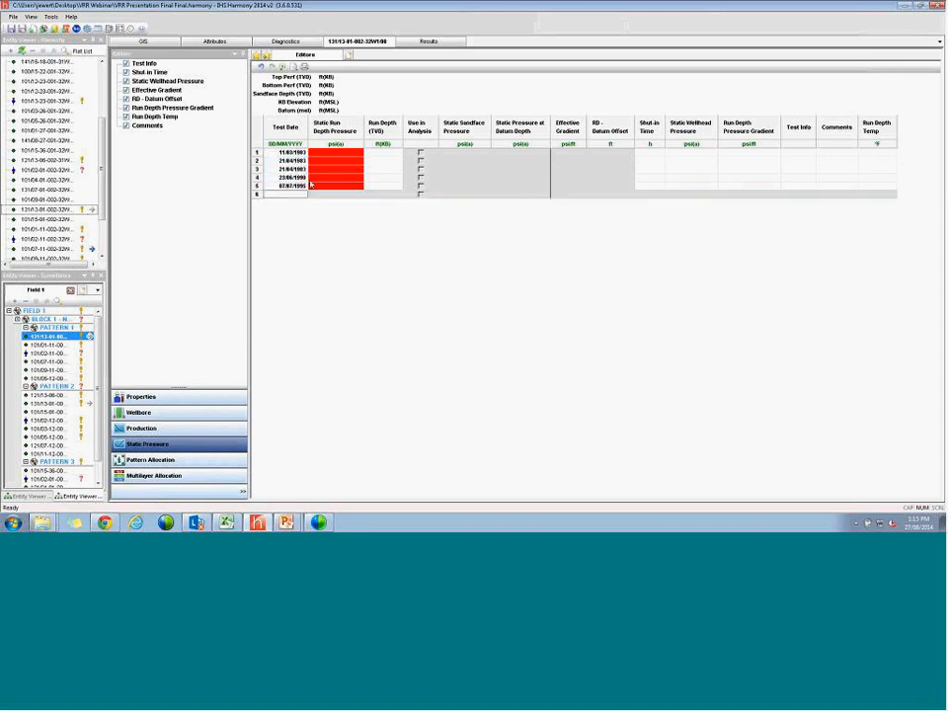
# Step: Switch to Excel and copy the well's five Run Depth Pressure values in kPaa from the Oil Pressure Data workbook
pyautogui.click(228, 523)
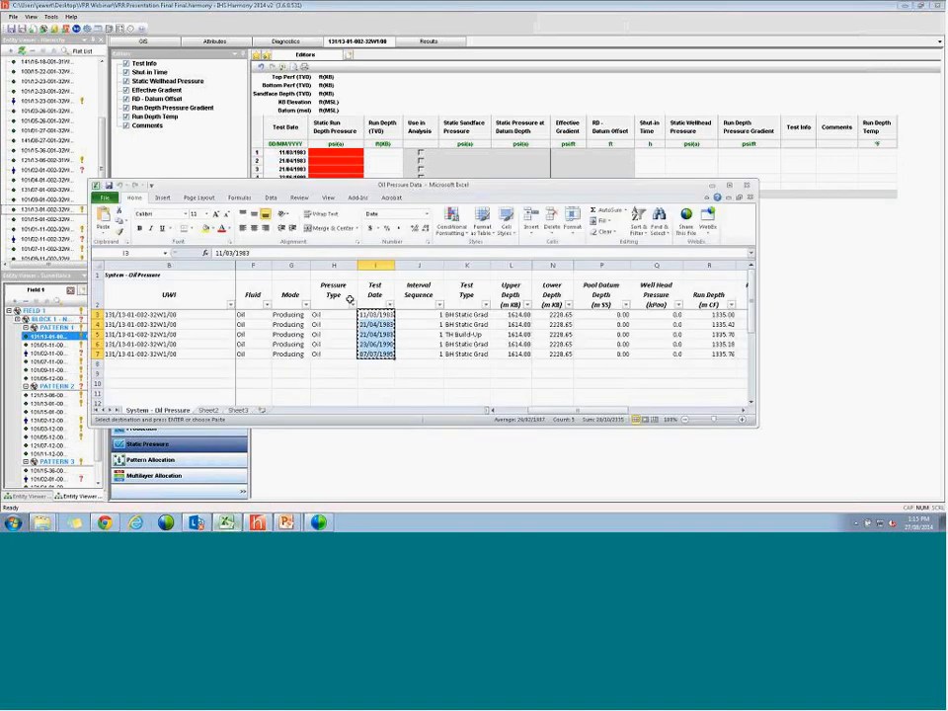
pyautogui.hscroll(3, 435, 312)
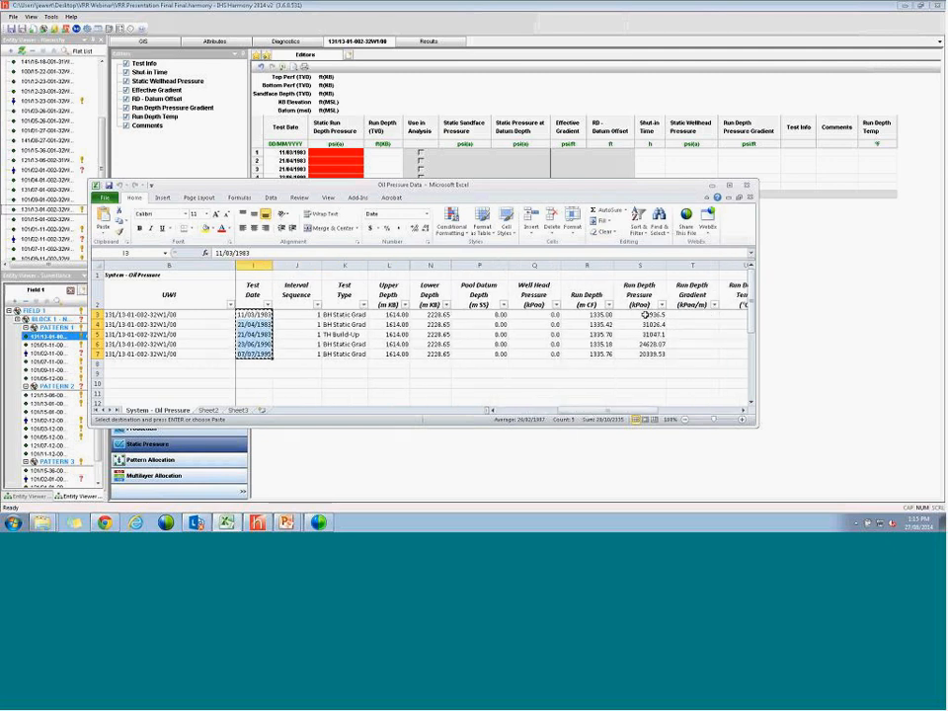
pyautogui.moveTo(645, 314); pyautogui.dragTo(644, 353)
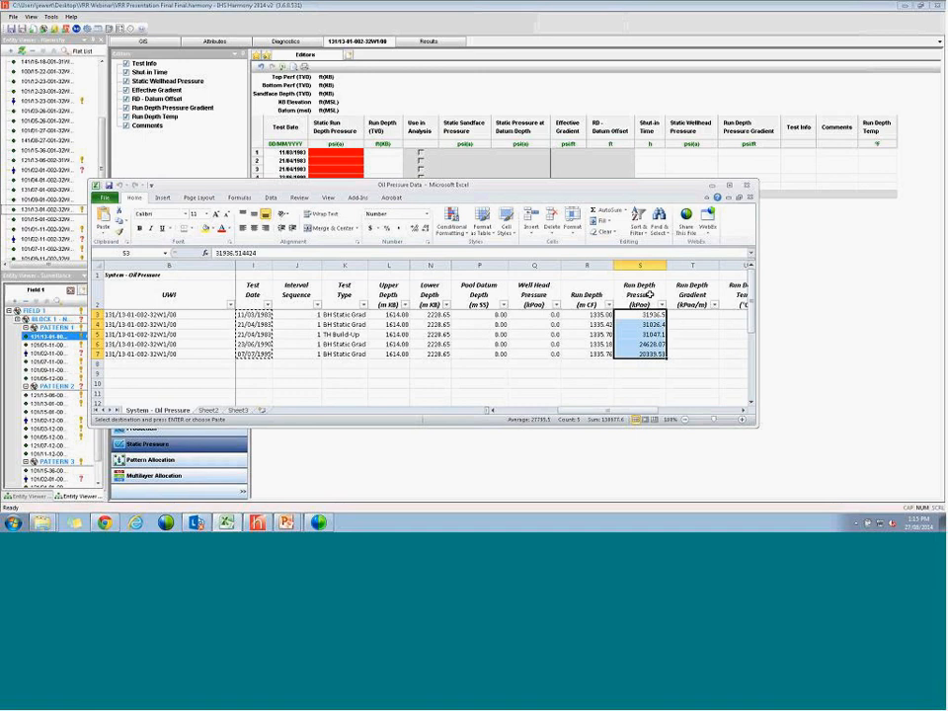
pyautogui.rightClick(644, 344)
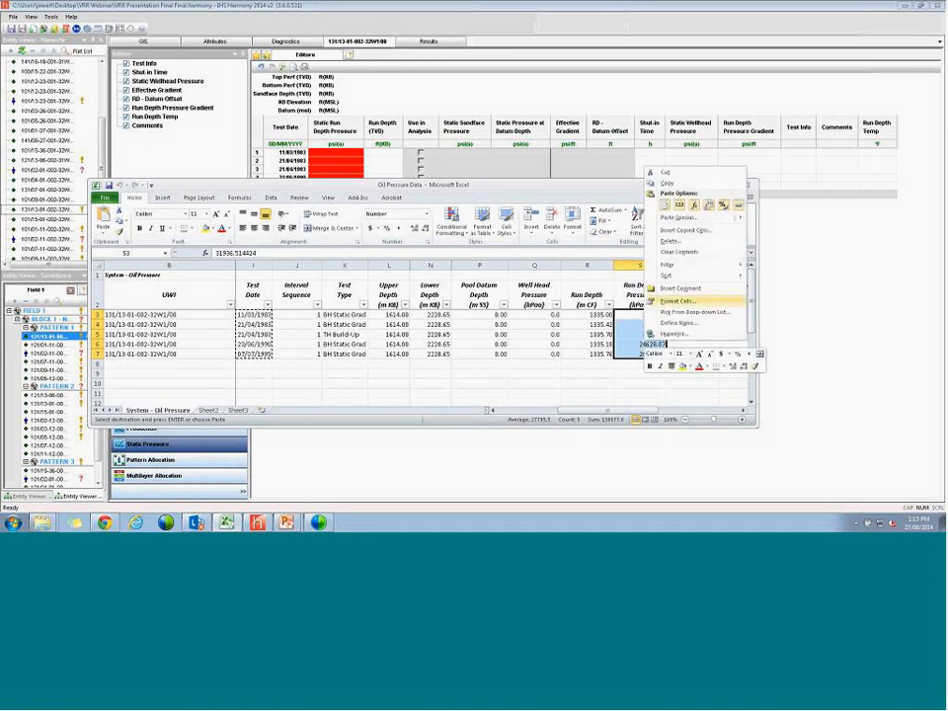
pyautogui.click(677, 186)
# Step: Switch Harmony to metric units and paste the copied pressures into the Static Run Depth Pressure column for the five test dates
pyautogui.click(107, 6)
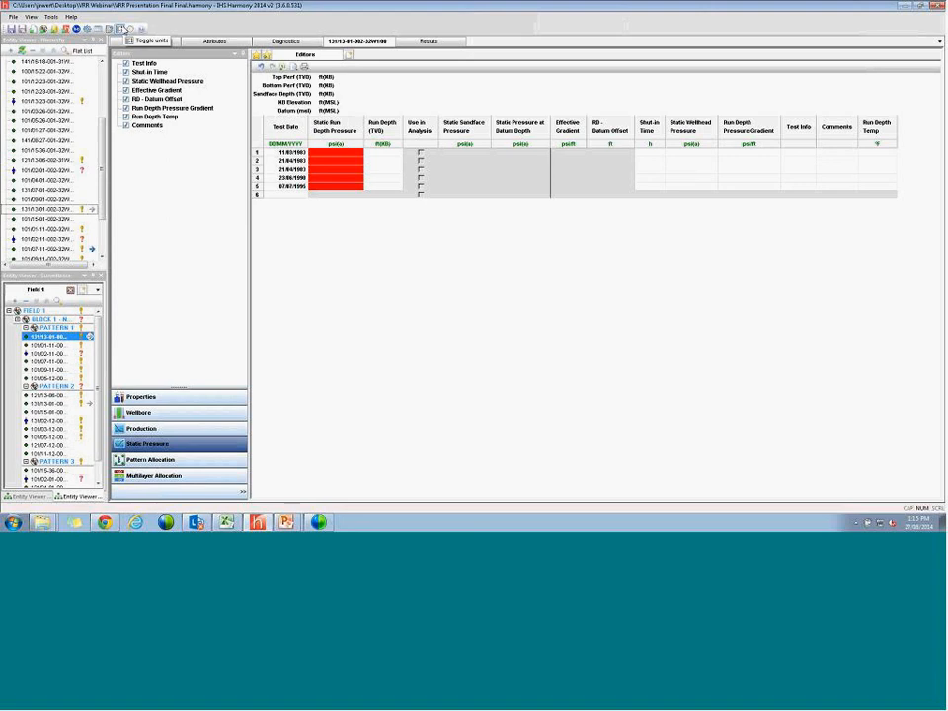
pyautogui.click(124, 29)
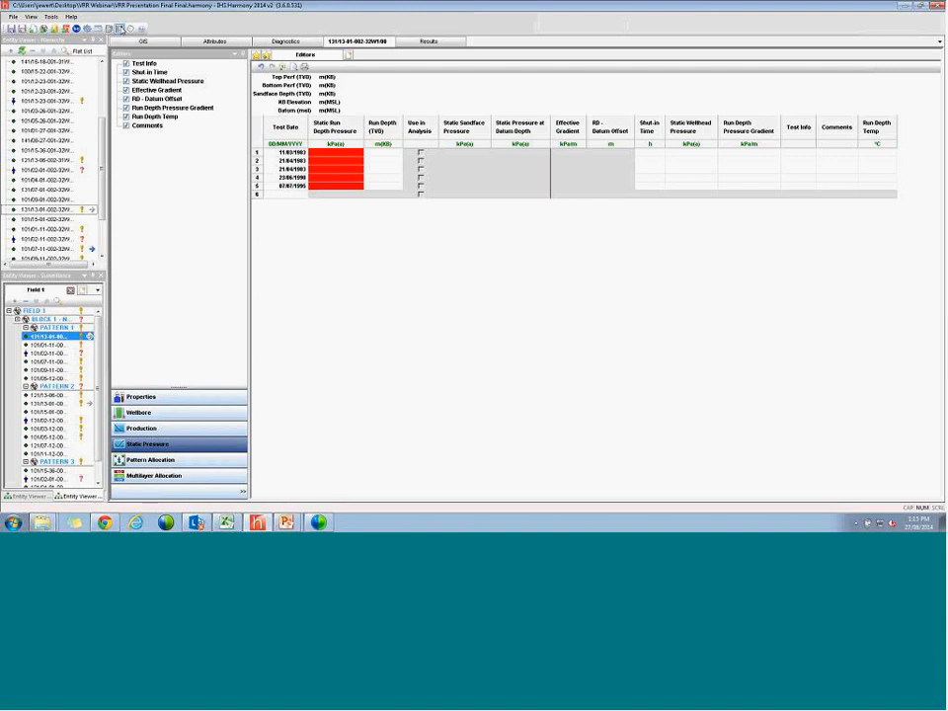
pyautogui.rightClick(329, 156)
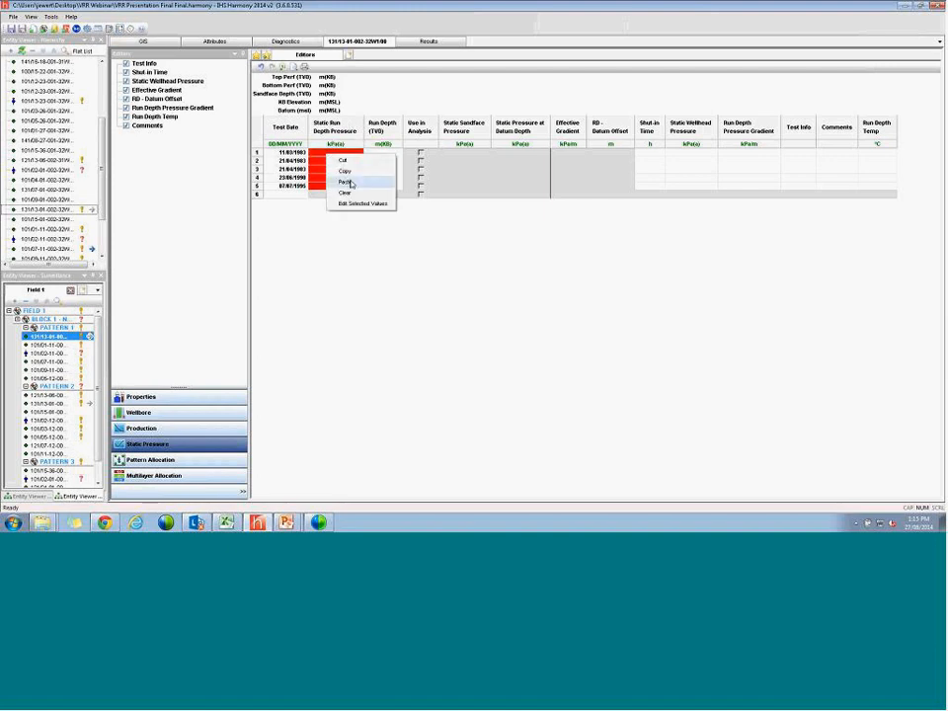
pyautogui.click(350, 183)
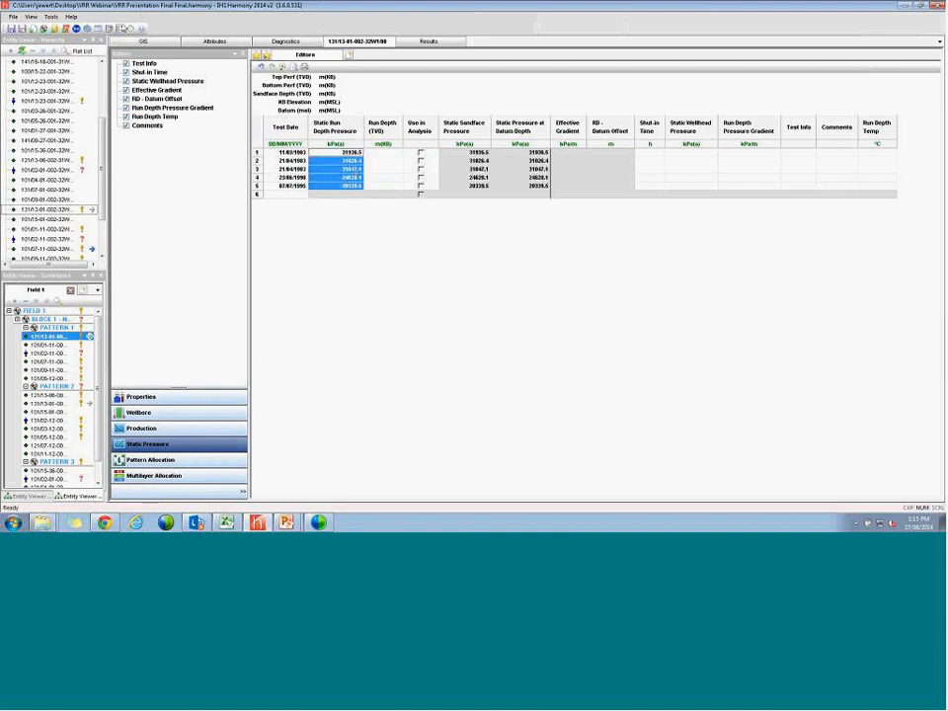
# Step: Toggle the units back to psi(a) and mark all five static pressure tests for use in the analysis
pyautogui.click(122, 28)
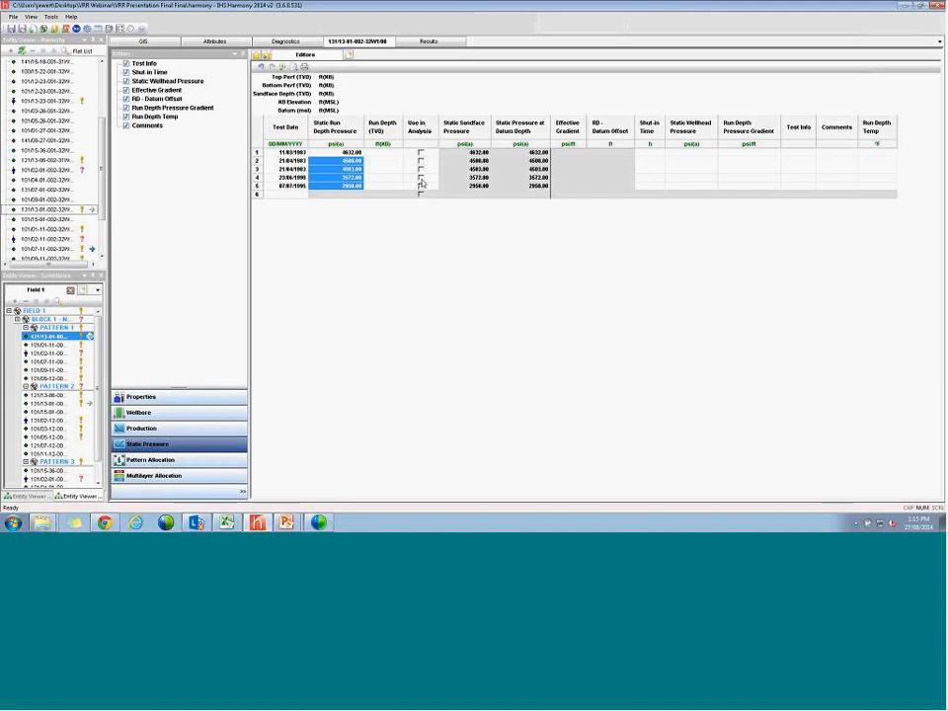
pyautogui.rightClick(422, 128)
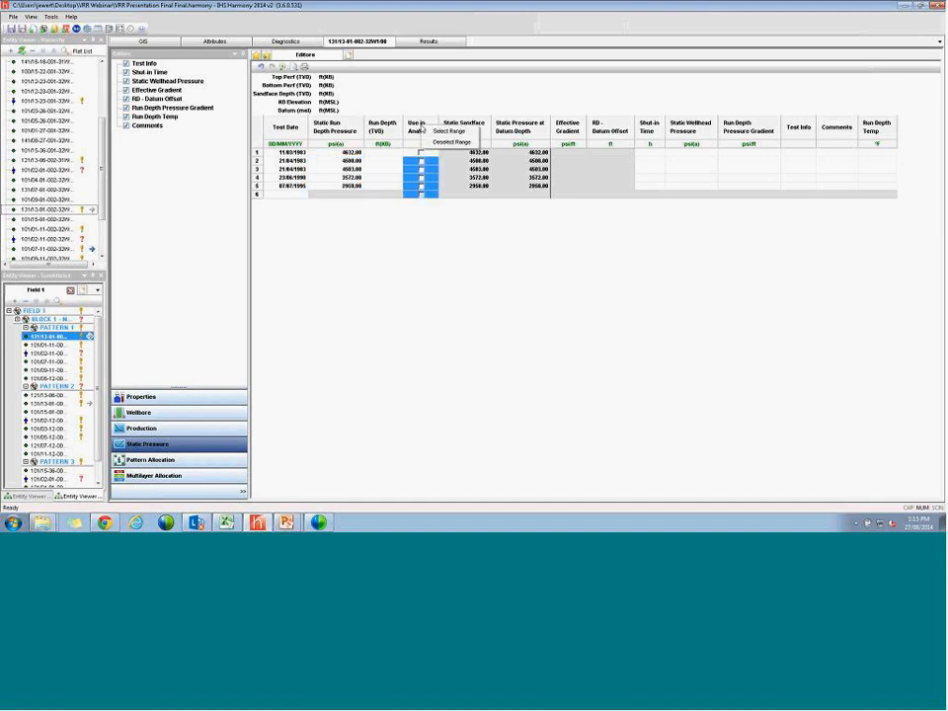
pyautogui.click(445, 131)
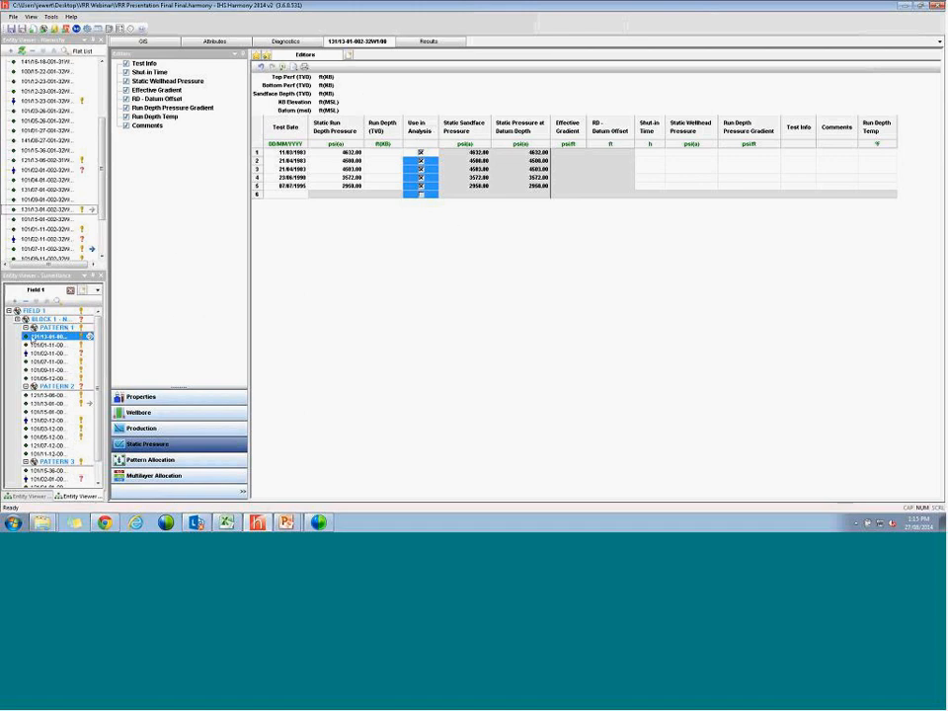
# Step: Try a constant pressure source of 5000 psi(a) in Pattern 1's VRR analysis, and return the source to Pi & Static
pyautogui.click(49, 329)
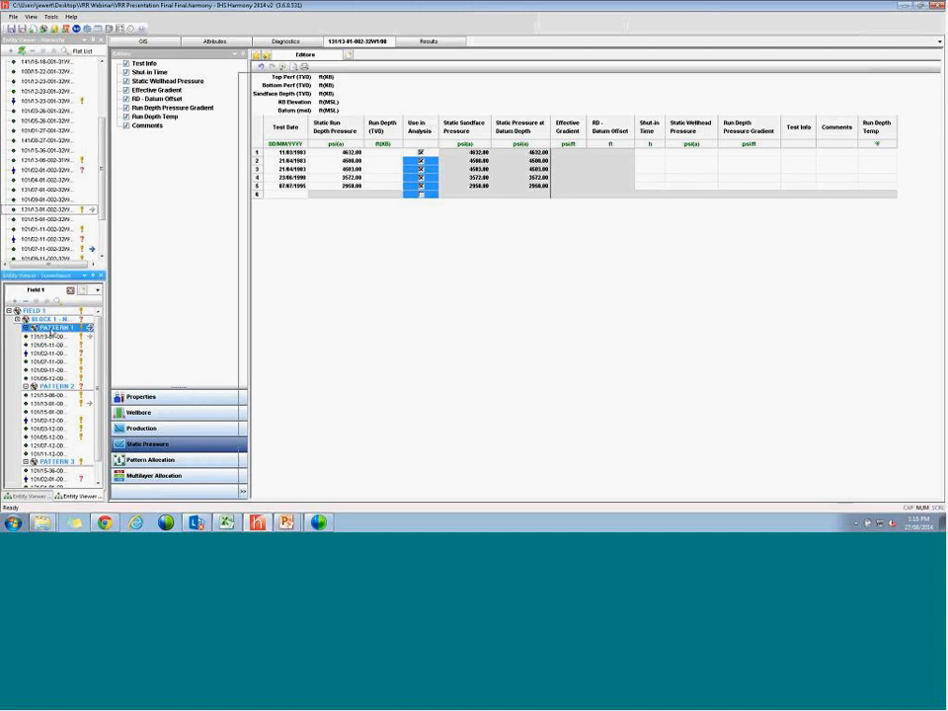
pyautogui.click(115, 370)
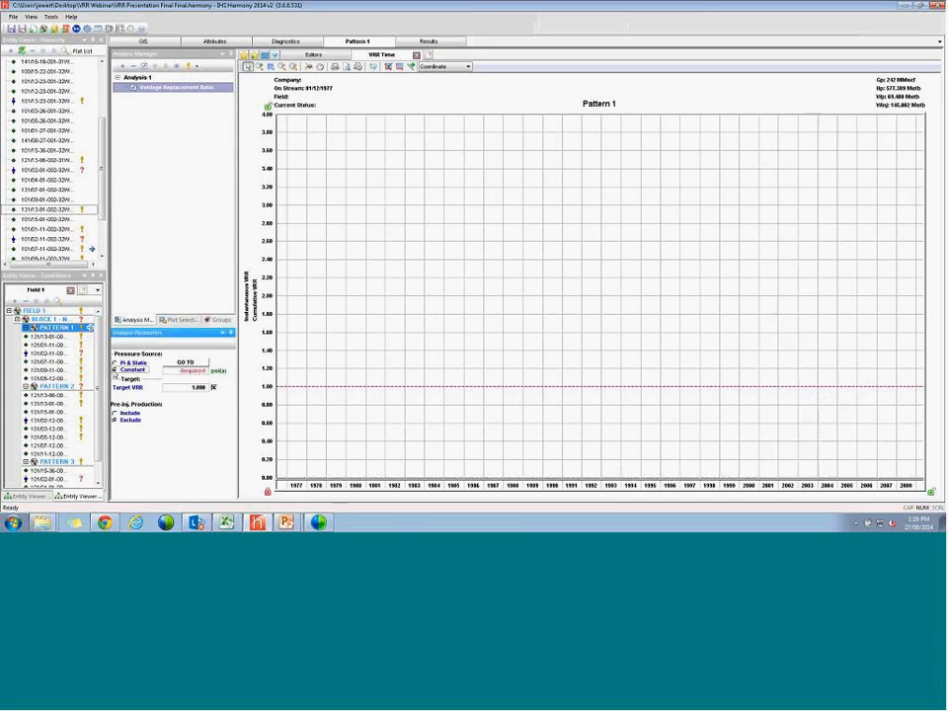
pyautogui.doubleClick(170, 370)
pyautogui.write('6000')
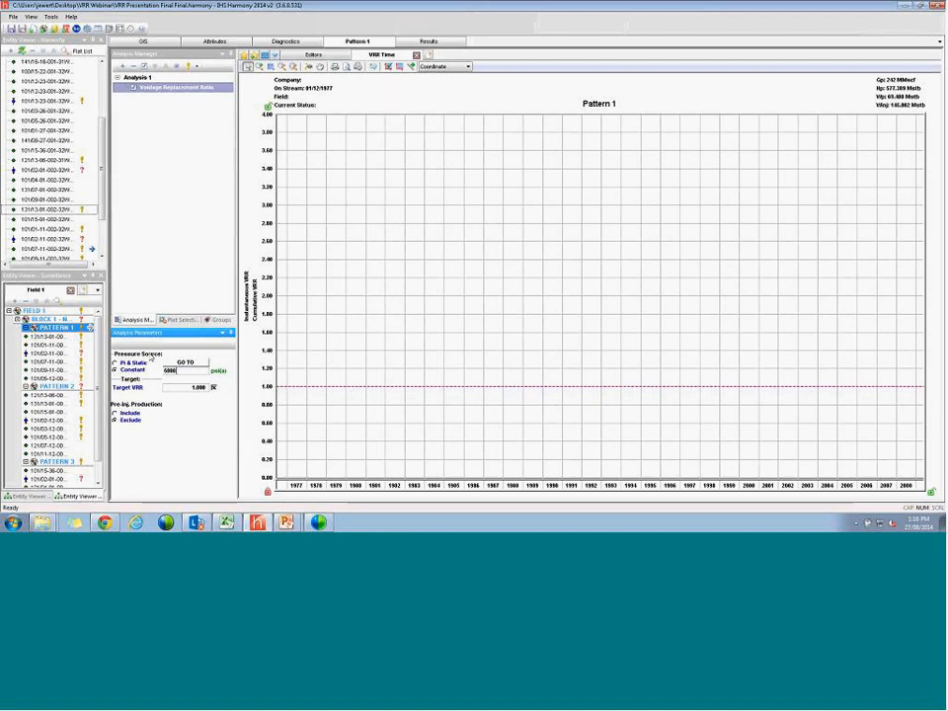
pyautogui.click(115, 363)
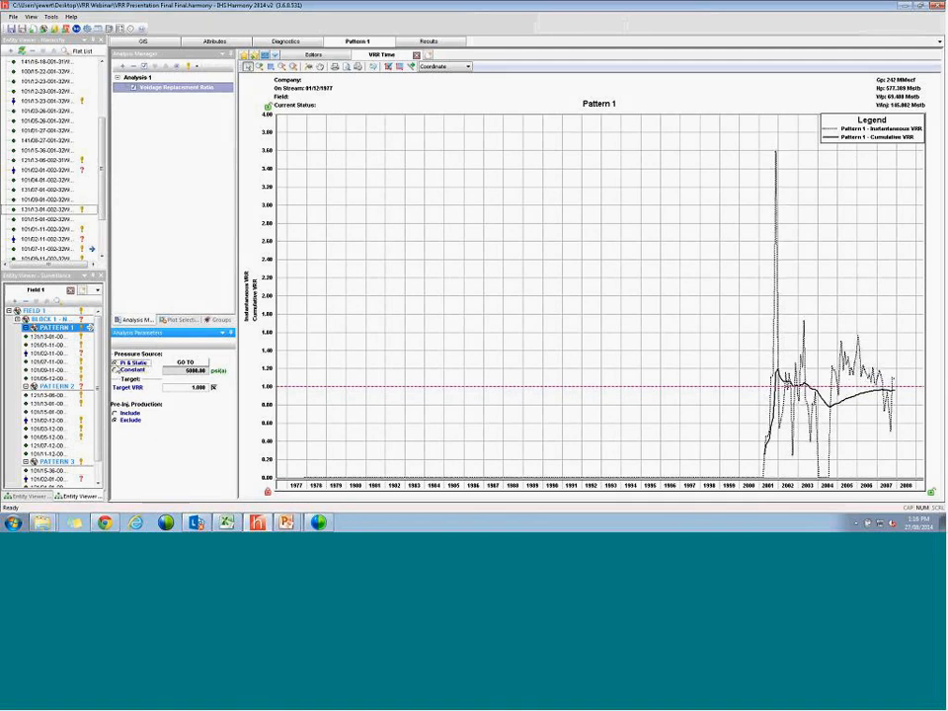
# Step: Set Pattern 1's pressure source to Constant and add GOR and WOR to its VRR plot, shifting the WOR scale to lower its curve
pyautogui.click(115, 370)
pyautogui.click(179, 321)
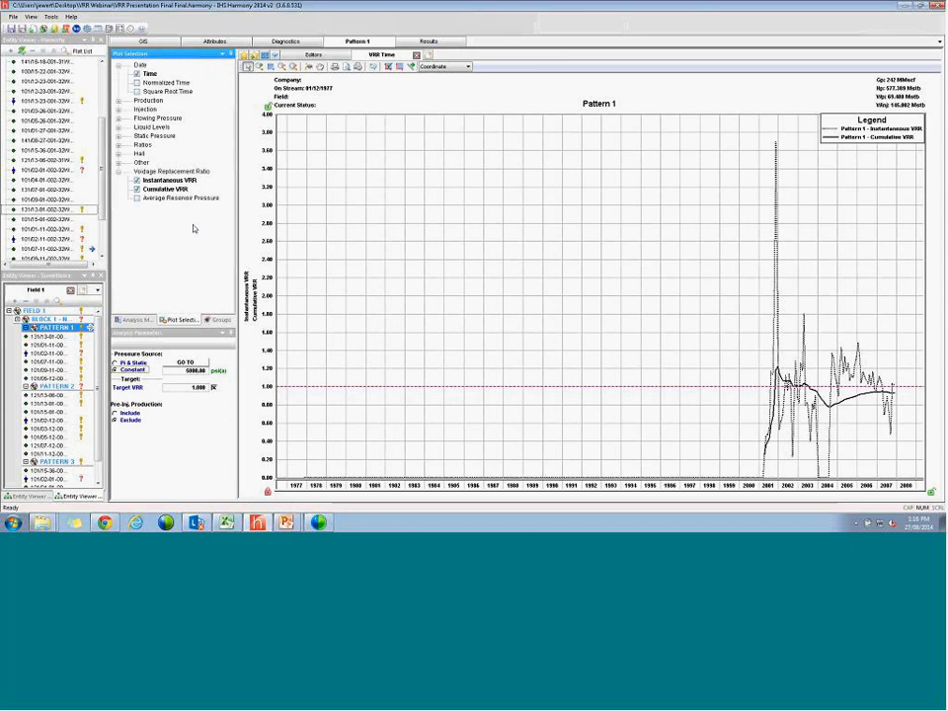
pyautogui.click(119, 145)
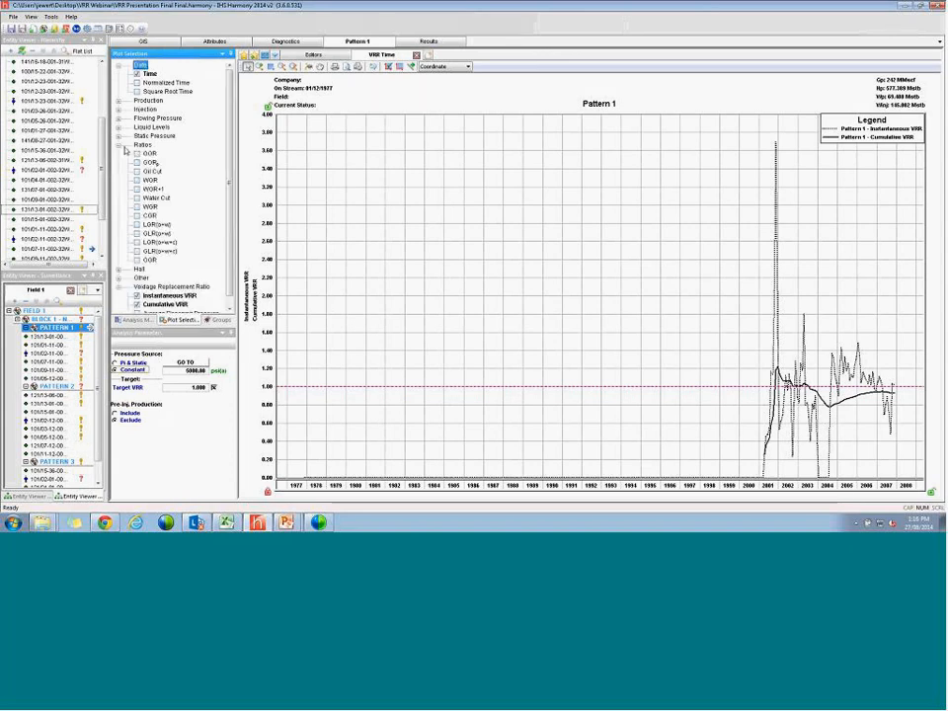
pyautogui.click(138, 155)
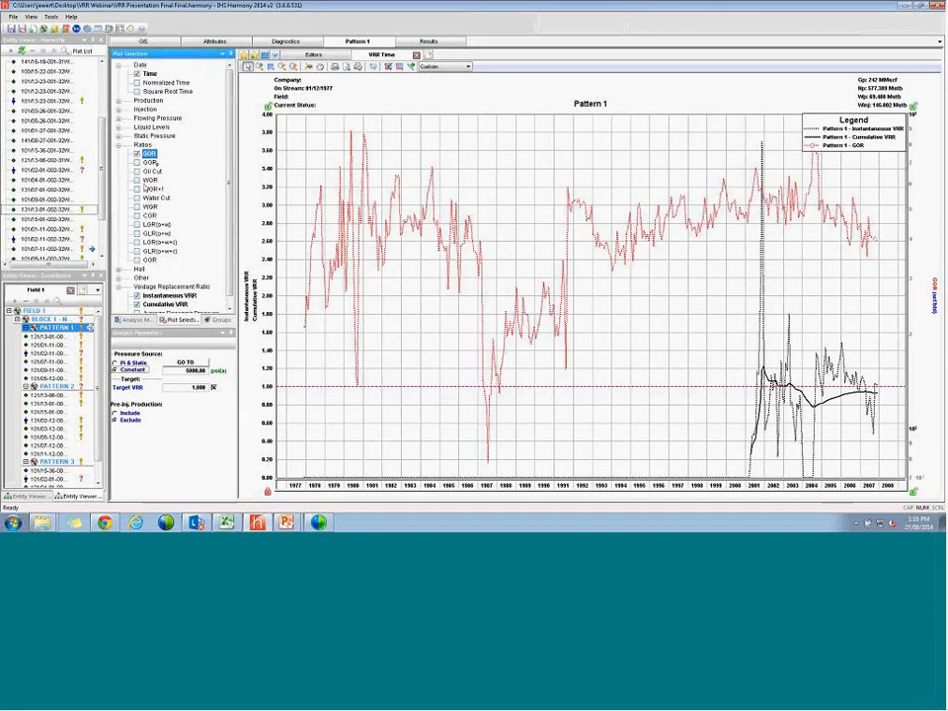
pyautogui.click(137, 180)
pyautogui.moveTo(831, 259)
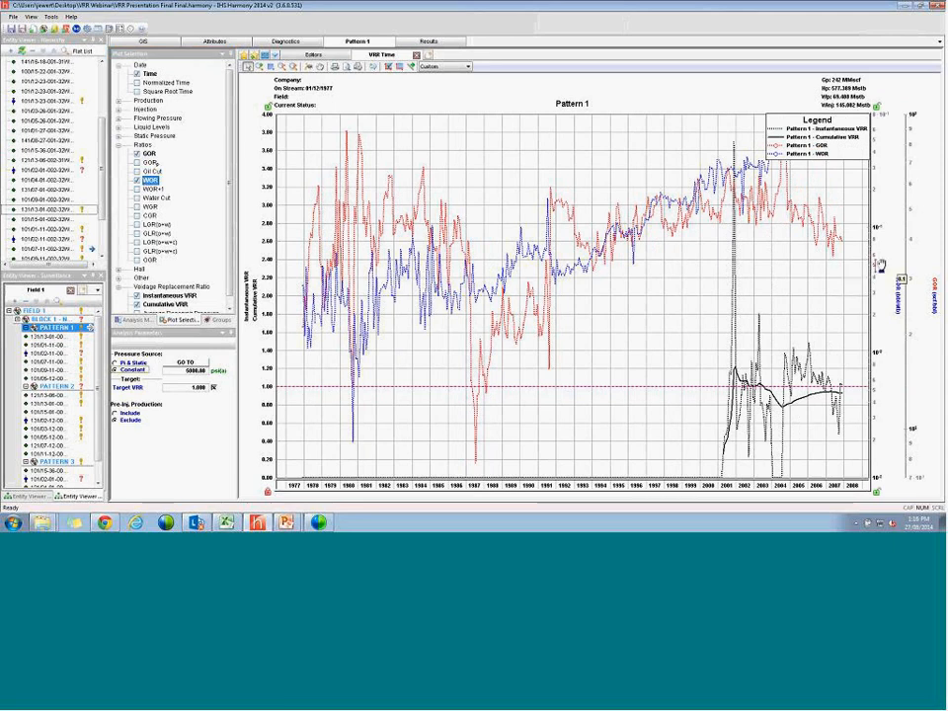
pyautogui.moveTo(910, 261); pyautogui.dragTo(898, 358)
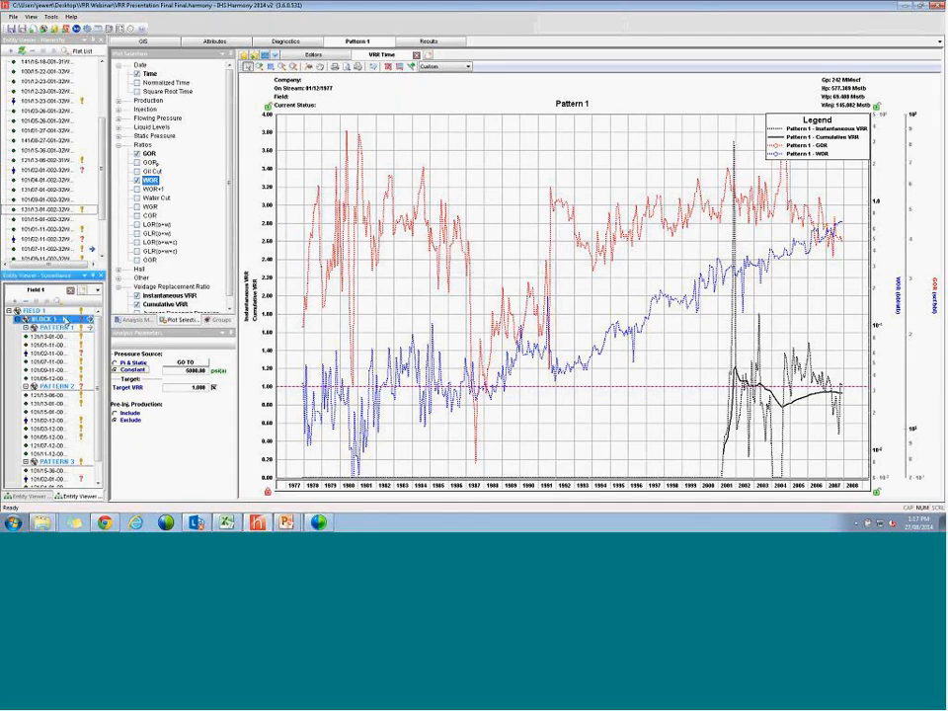
# Step: Create a VRR vs. Time surveillance analysis for Block 1 - North and exclude pre-injection production
pyautogui.click(65, 320)
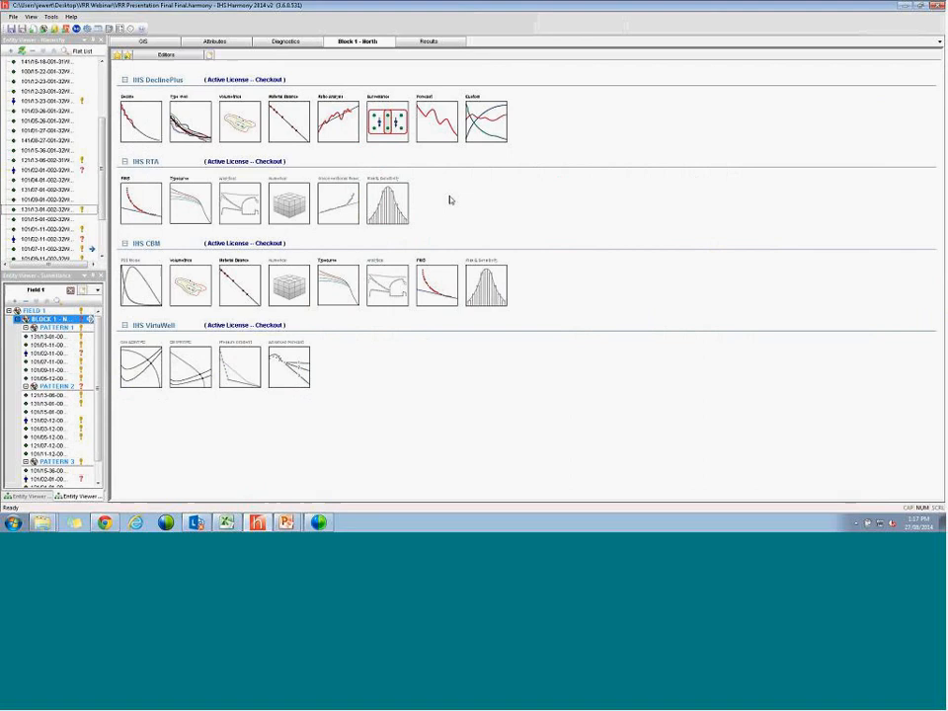
pyautogui.click(398, 126)
pyautogui.moveTo(472, 129)
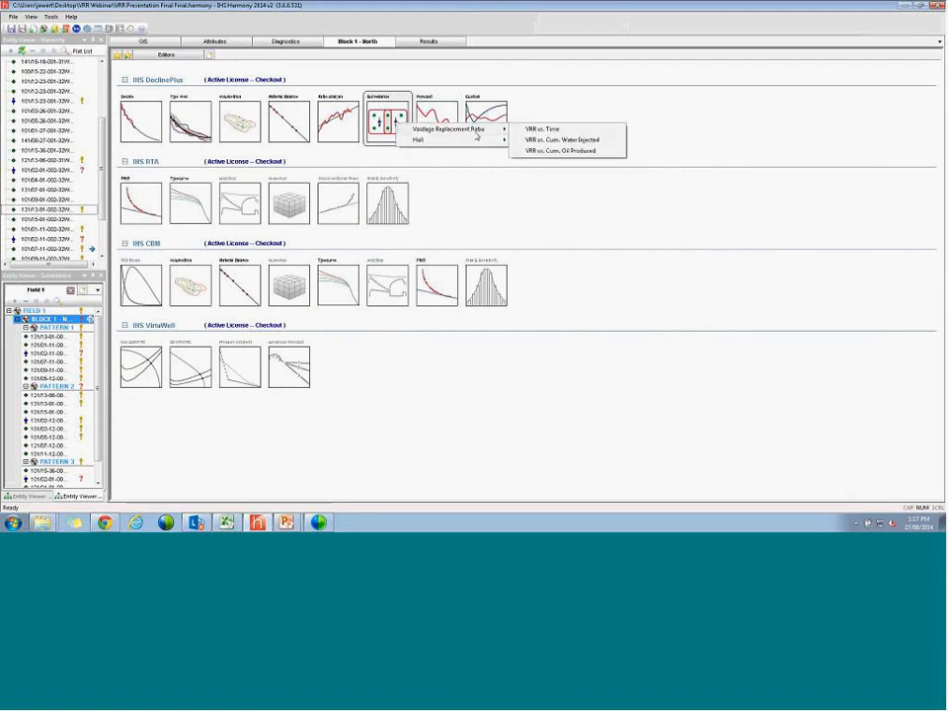
pyautogui.click(528, 133)
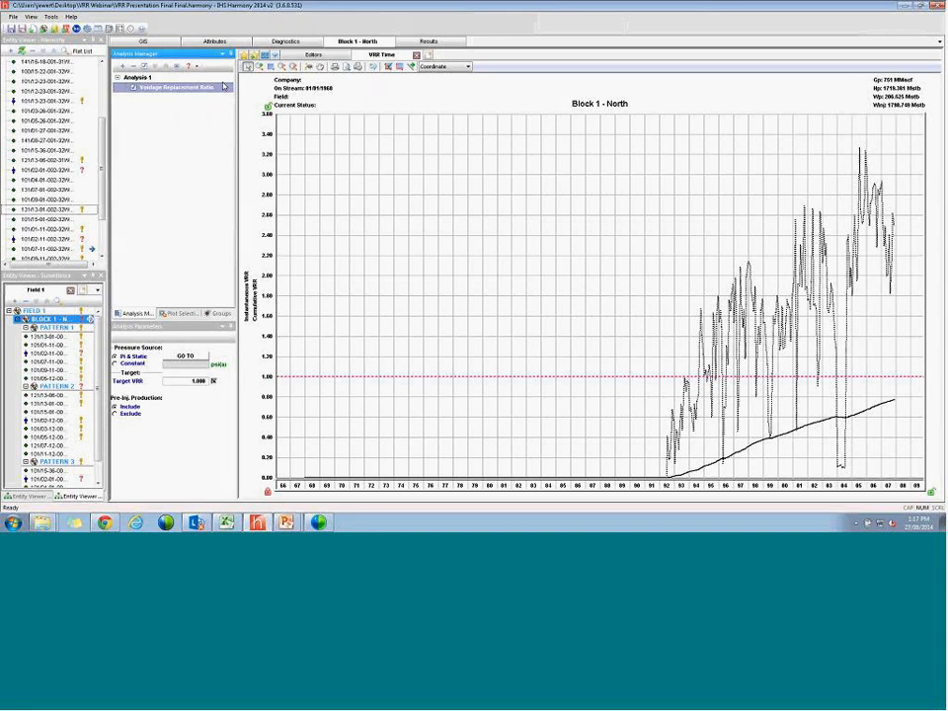
pyautogui.click(225, 87)
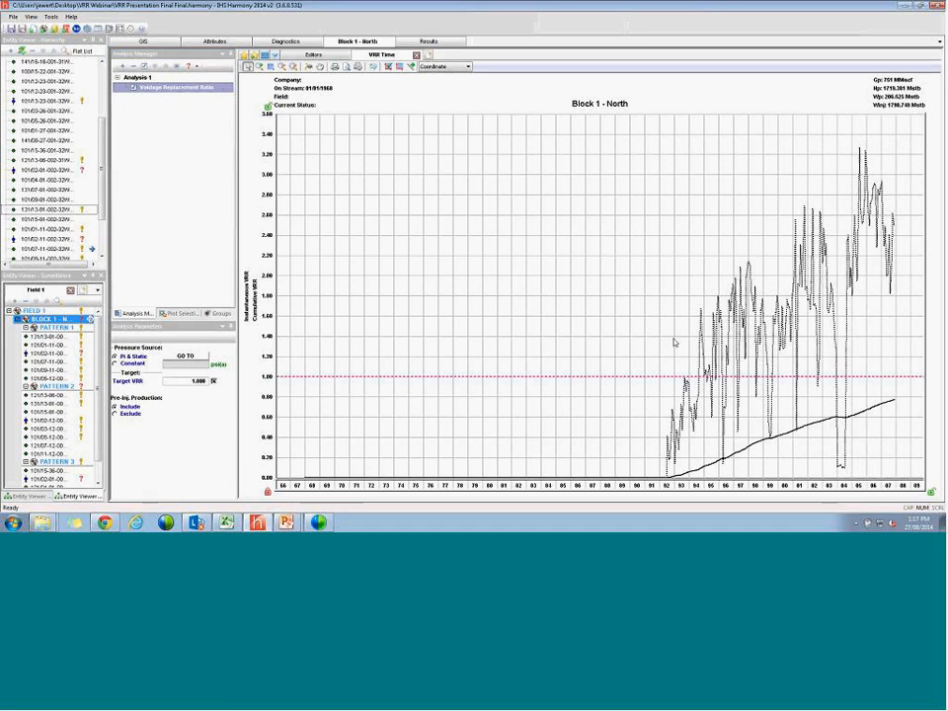
pyautogui.click(114, 413)
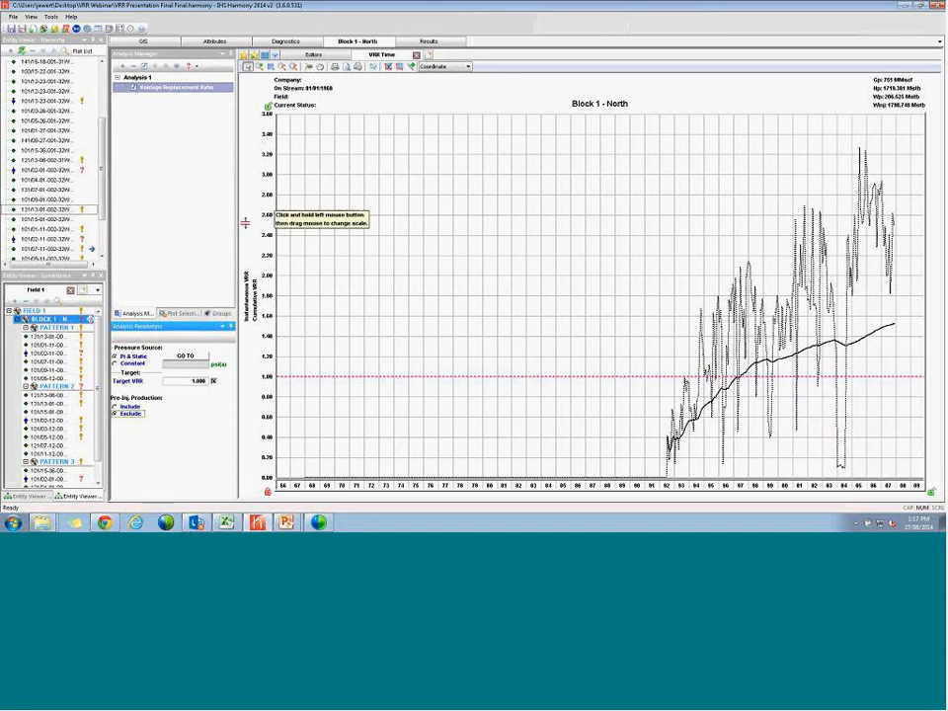
# Step: Overlay the VRR curves of Pattern 1, Pattern 2 and Pattern 3 on the Block 1 - North plot and highlight individual patterns
pyautogui.click(179, 313)
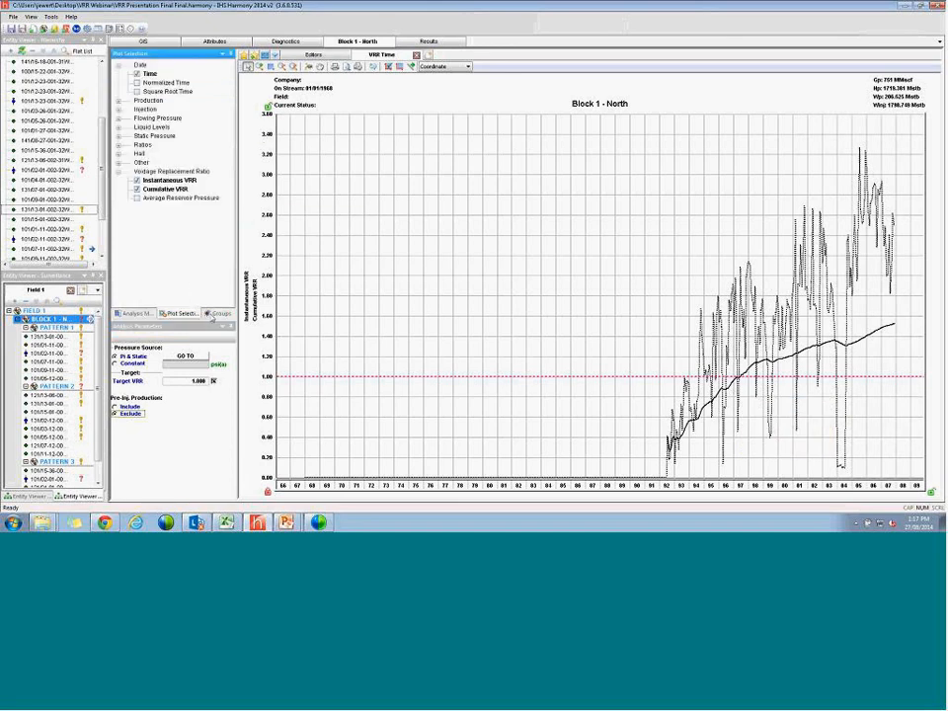
pyautogui.click(219, 314)
pyautogui.click(119, 87)
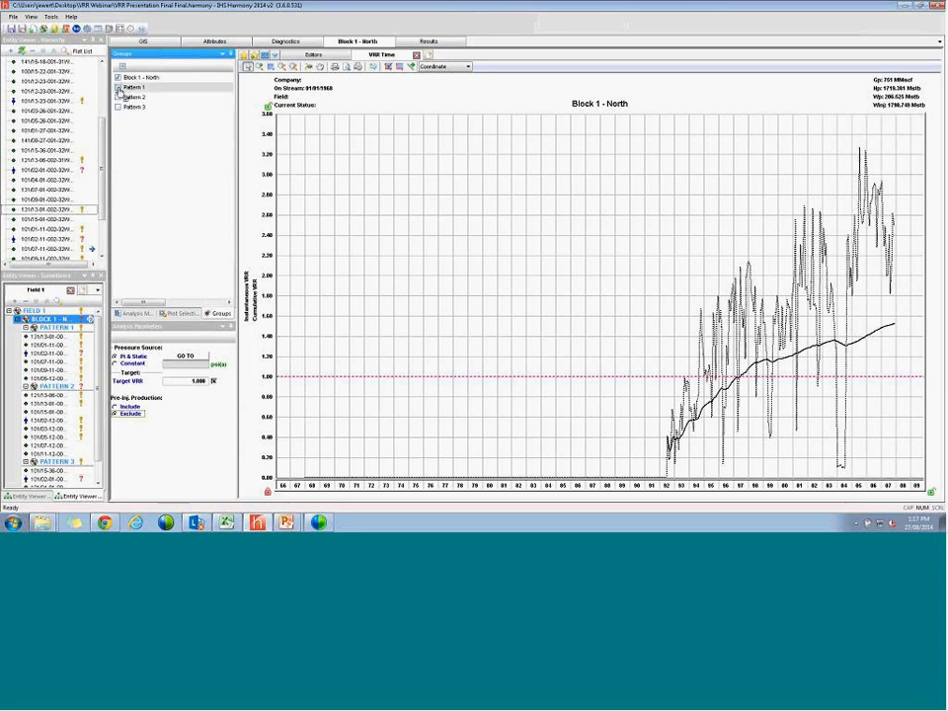
pyautogui.click(118, 96)
pyautogui.click(119, 107)
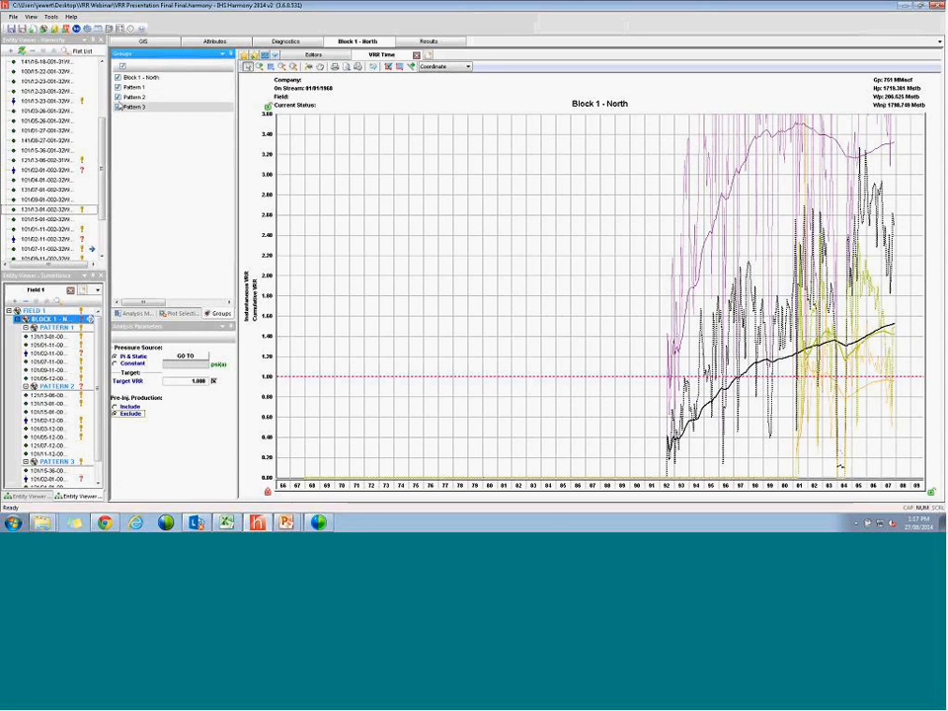
pyautogui.click(132, 87)
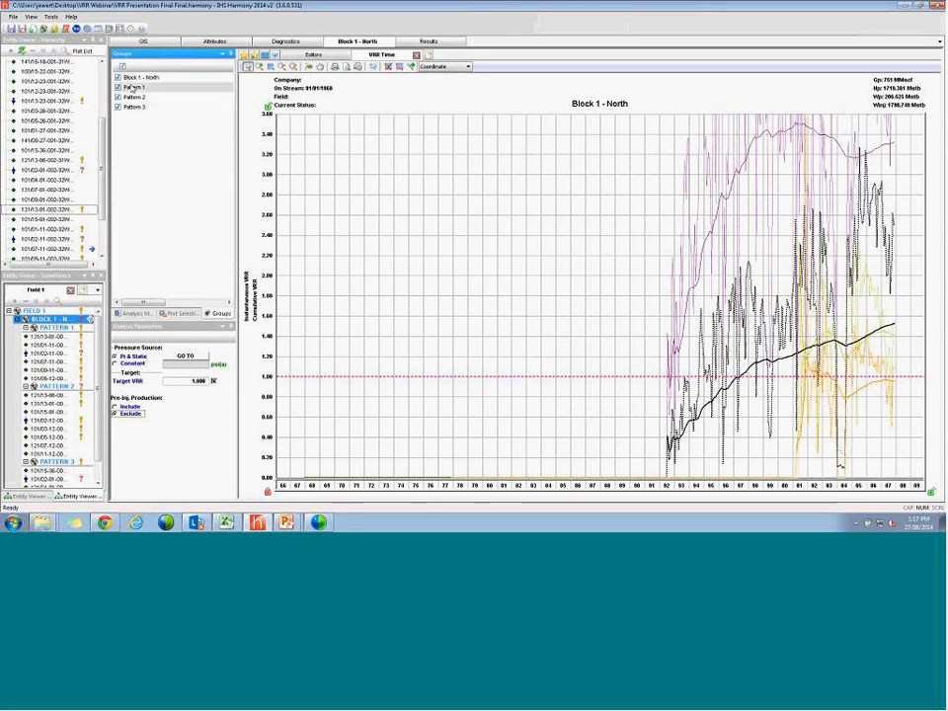
pyautogui.click(127, 106)
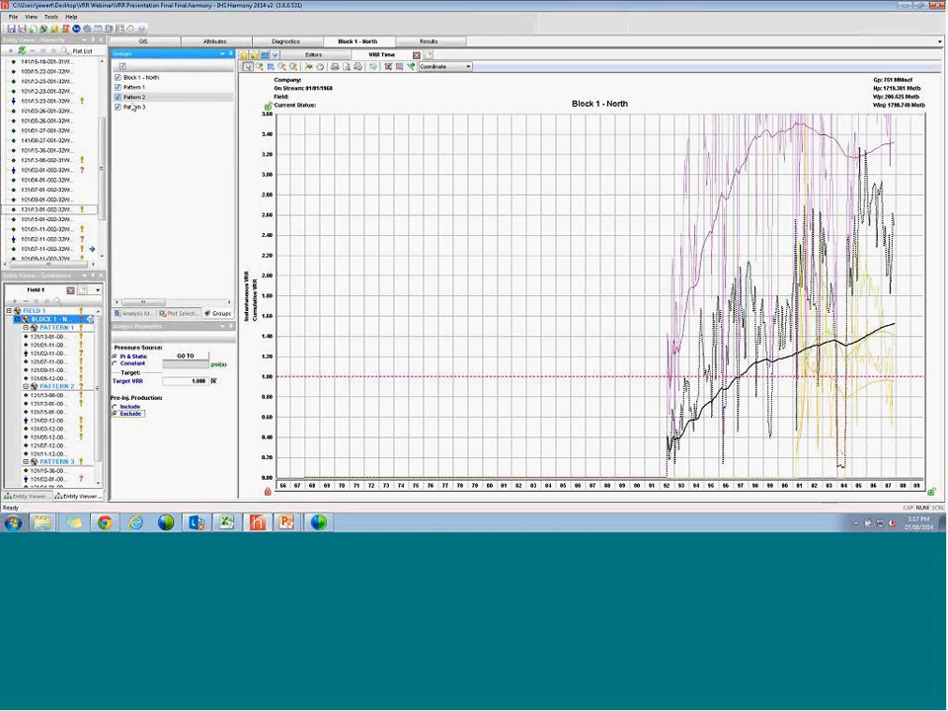
# Step: Hide Pattern 2 and Pattern 3 to compare Pattern 1 with the block, and remove Pattern 1 from the plot
pyautogui.click(118, 96)
pyautogui.click(119, 107)
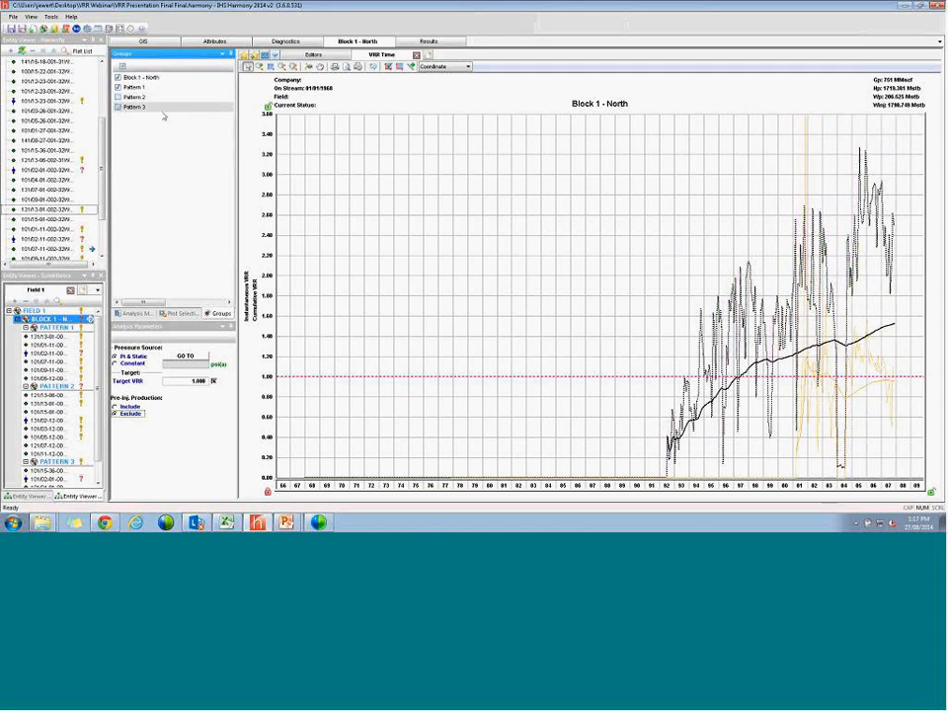
pyautogui.click(119, 88)
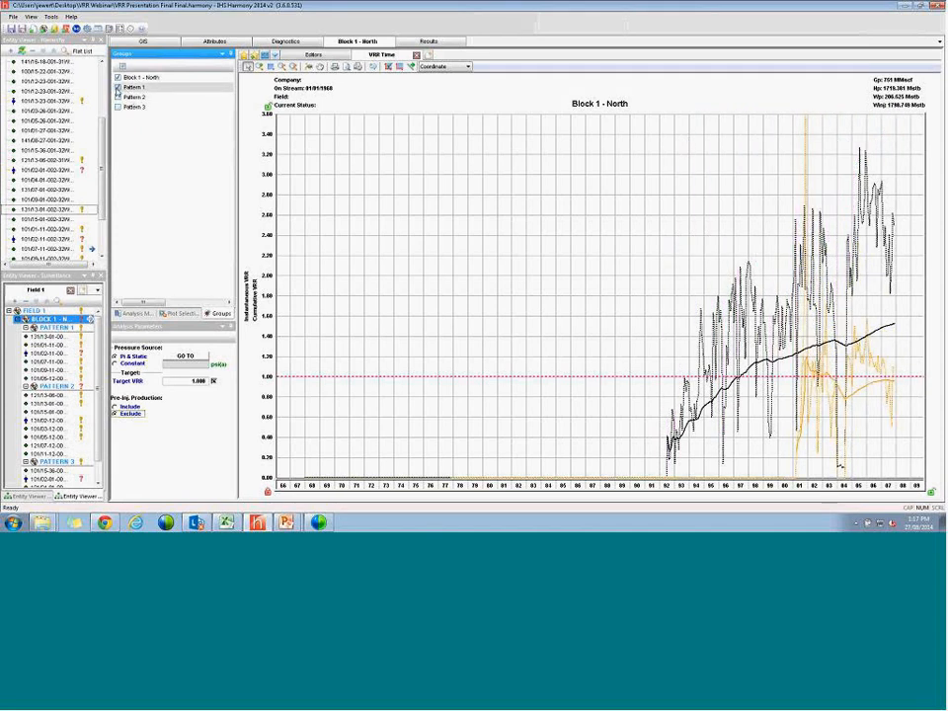
pyautogui.click(117, 88)
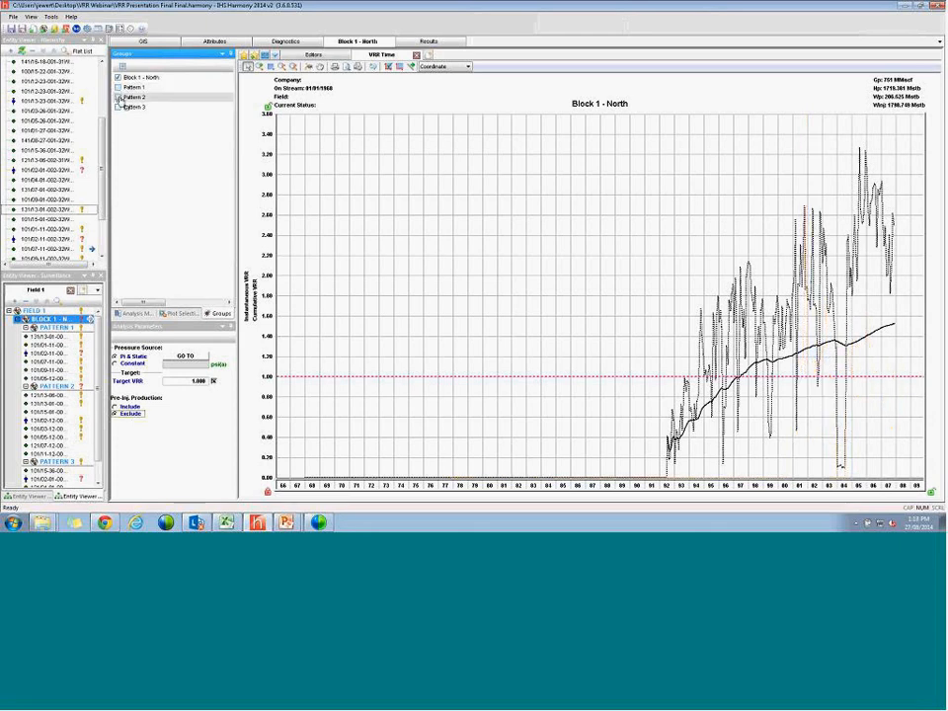
# Step: Show Pattern 2 and Pattern 3 alongside Block 1 - North, extending the VRR axis maximum to about 5.6
pyautogui.click(118, 97)
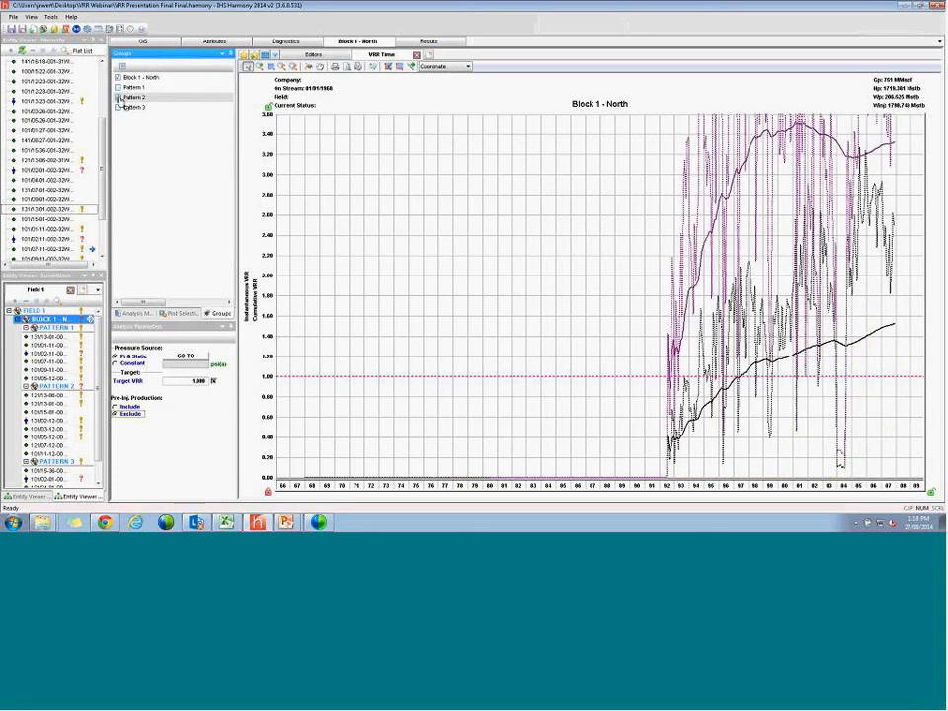
pyautogui.moveTo(262, 151); pyautogui.dragTo(263, 262)
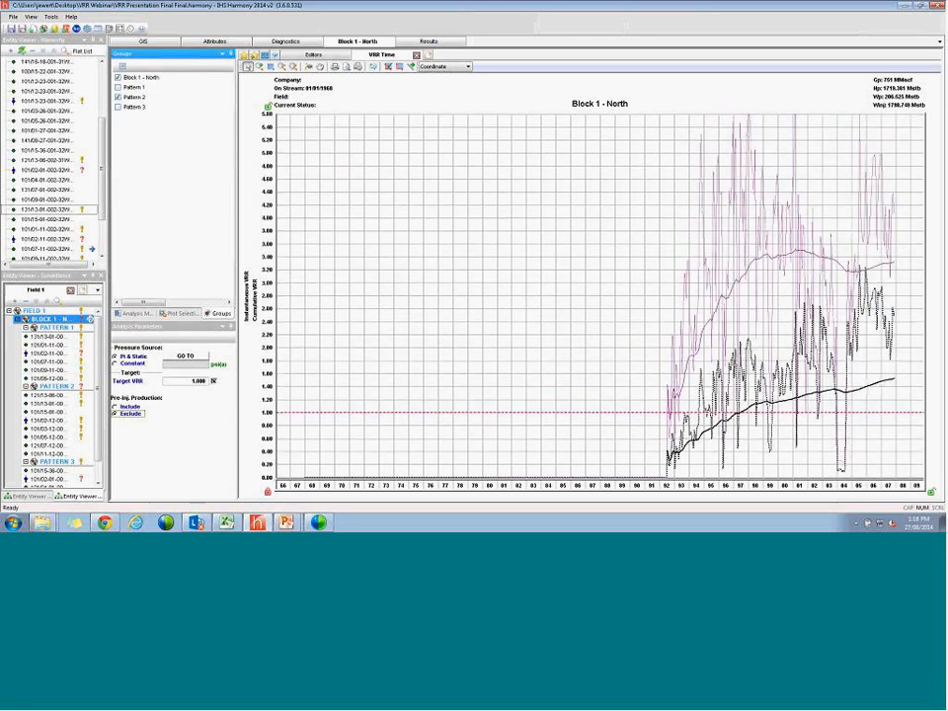
pyautogui.click(118, 107)
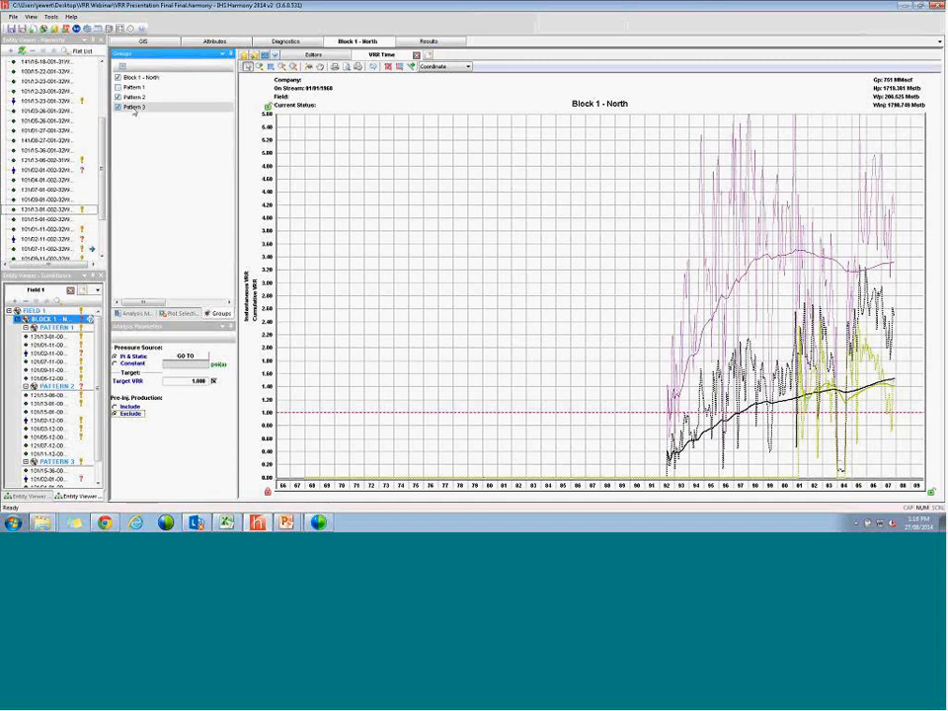
# Step: Minimize the Harmony and Excel windows to return to the "Harmony VRR Example" slide in PowerPoint
pyautogui.moveTo(249, 6); pyautogui.dragTo(0, 120)
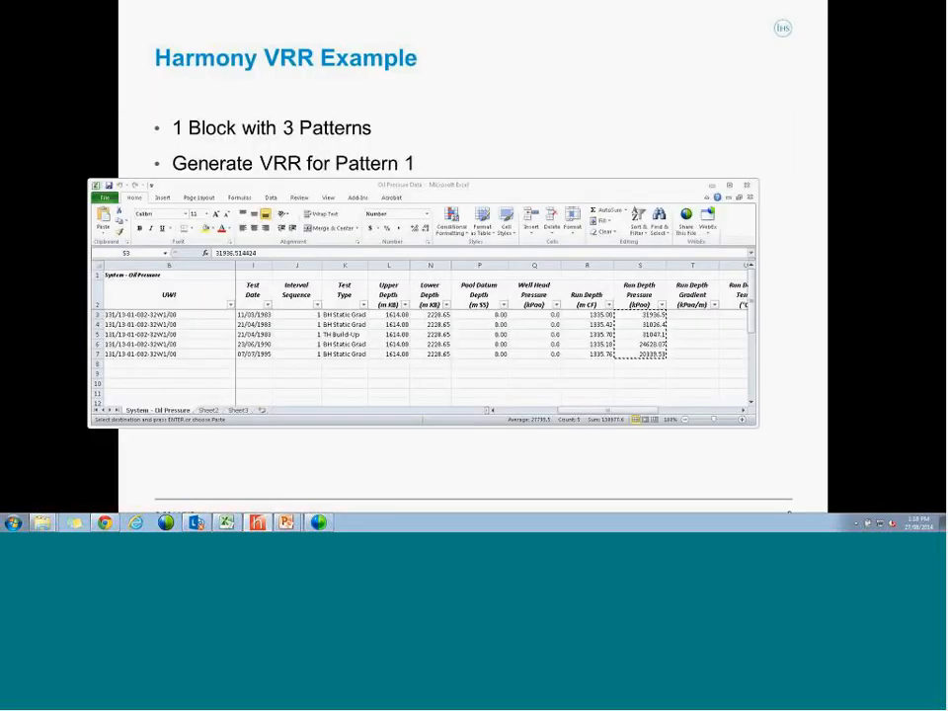
pyautogui.moveTo(322, 189); pyautogui.dragTo(0, 155)
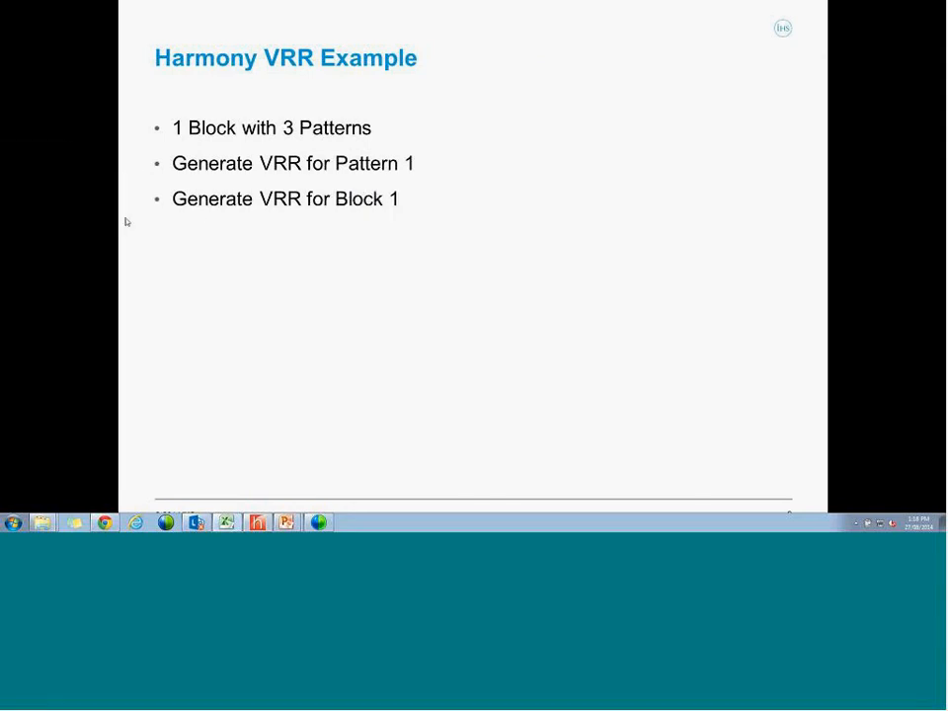